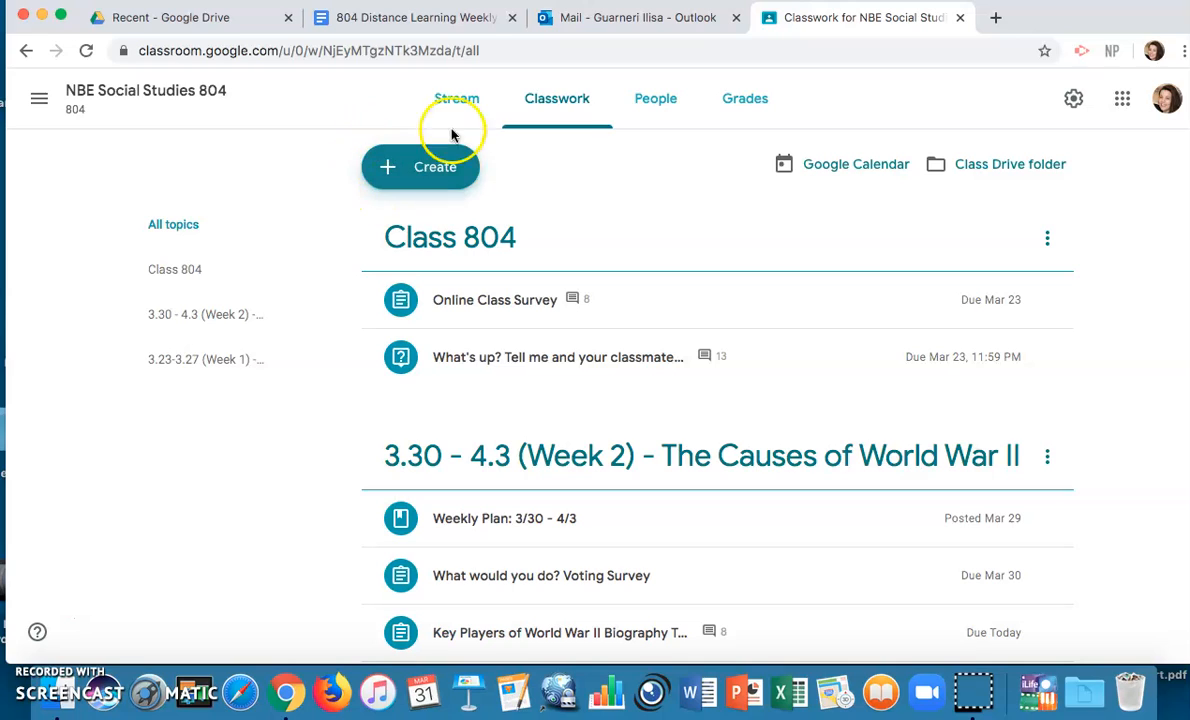
# Step: Review the classwork types available for creation: Assignment, Quiz assignment, Question, Material, Reuse post and Topic
pyautogui.click(423, 162)
pyautogui.click(423, 162)
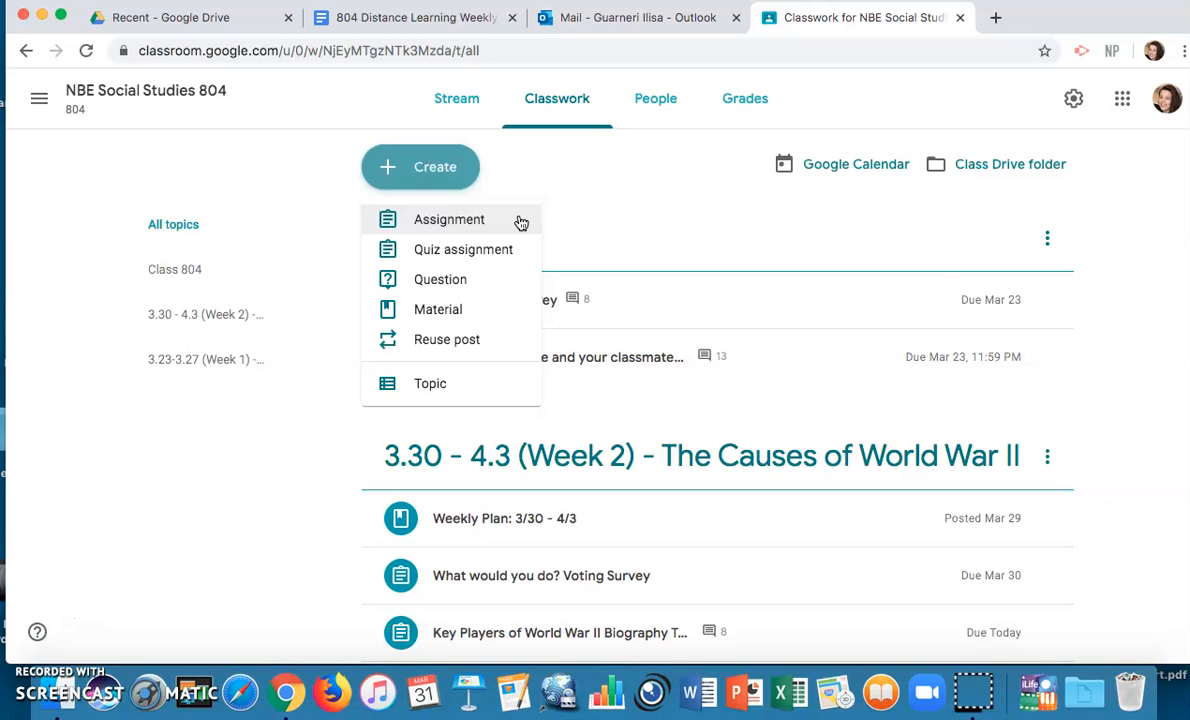
pyautogui.click(526, 255)
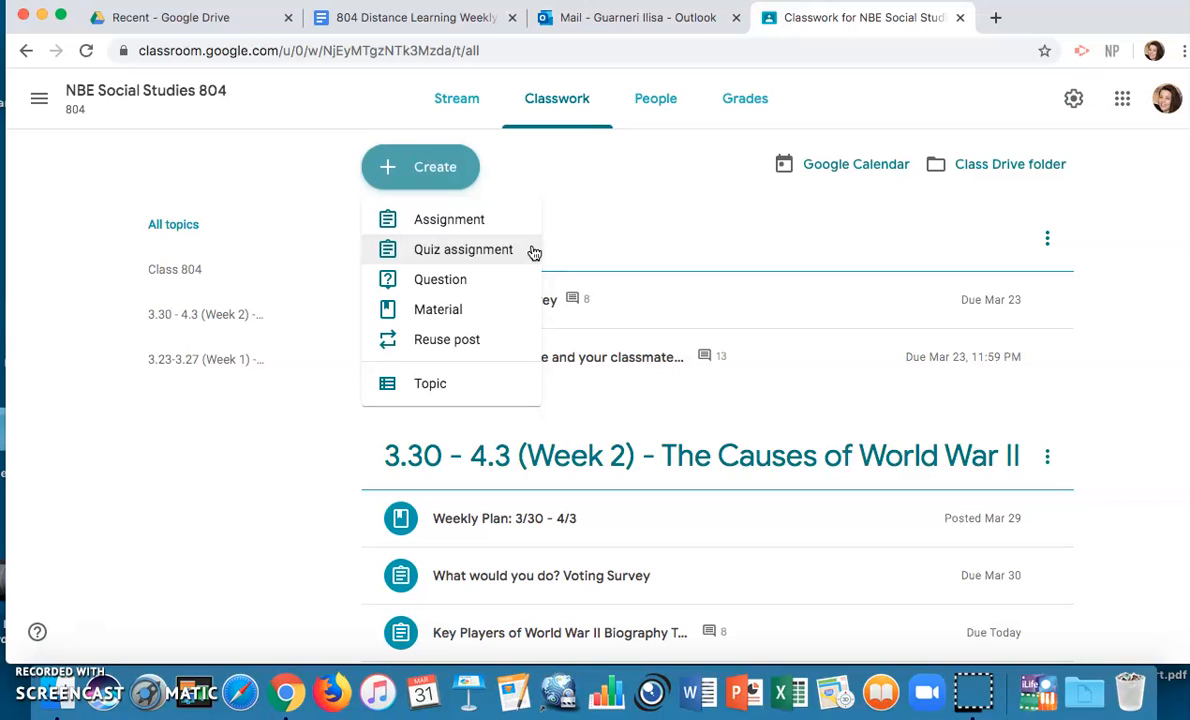
pyautogui.click(532, 255)
pyautogui.click(528, 267)
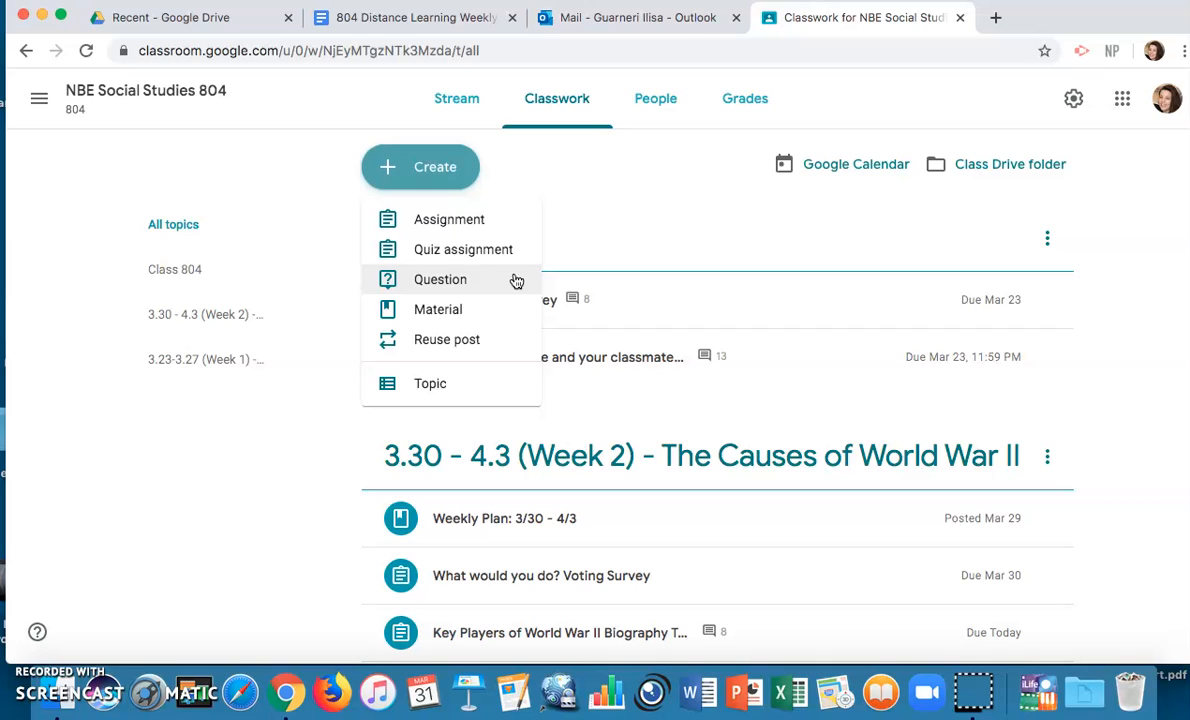
pyautogui.click(498, 284)
pyautogui.click(521, 318)
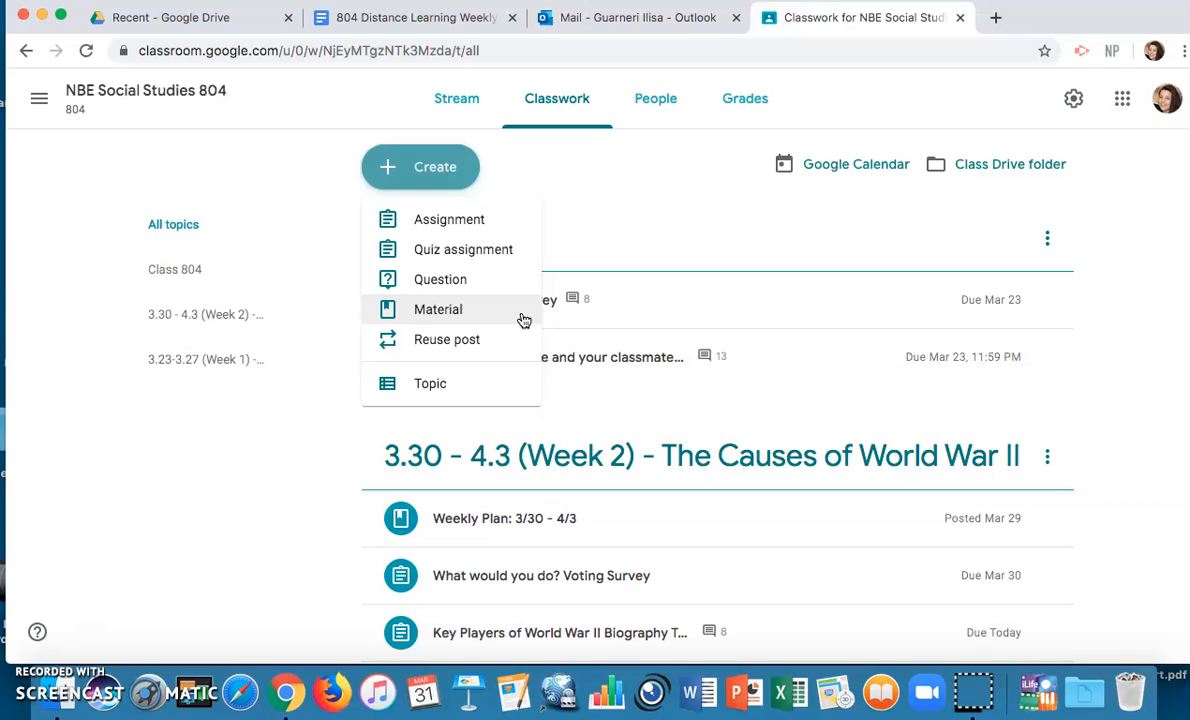
pyautogui.click(521, 340)
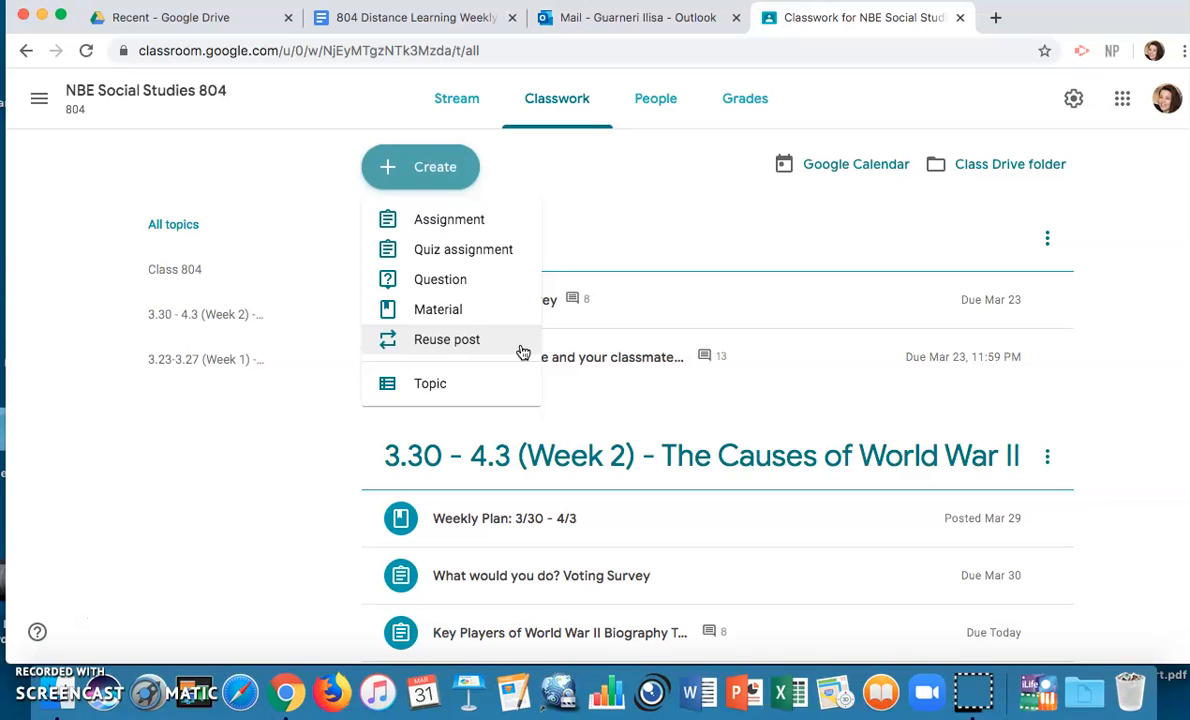
pyautogui.click(510, 394)
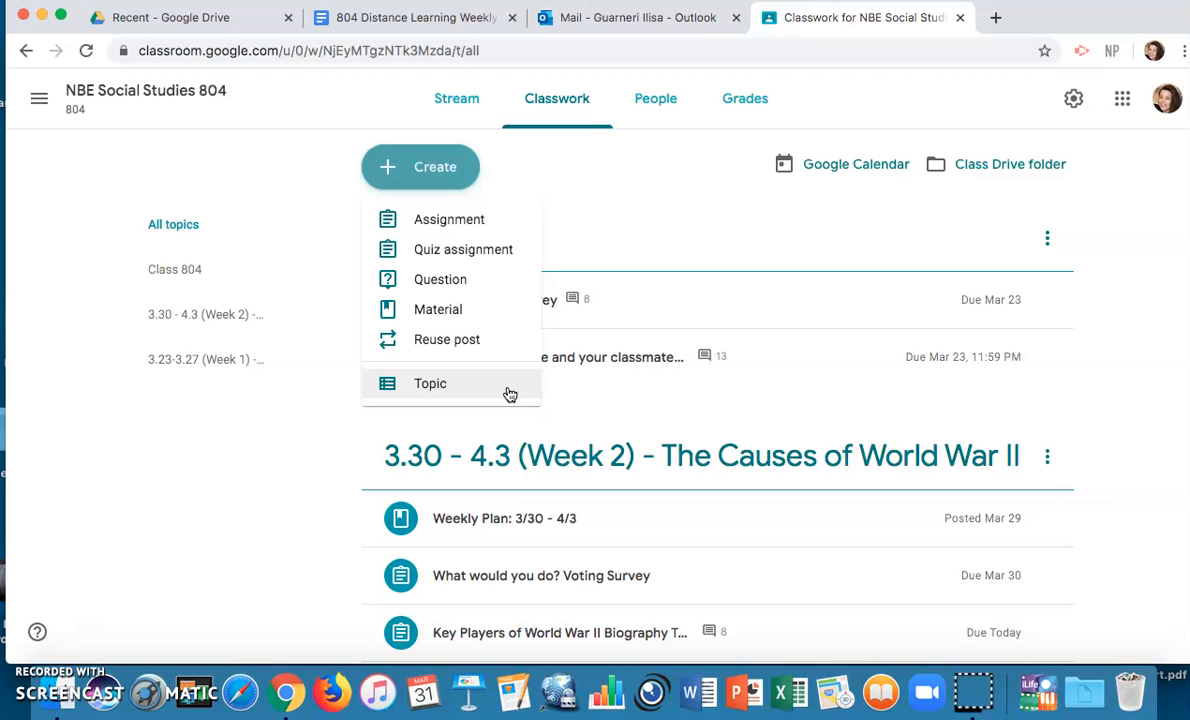
pyautogui.click(1129, 412)
# Step: Examine how the class's existing posts are organized under the Week 2 and Week 1 topics
pyautogui.scroll(-3, 1129, 415)
pyautogui.scroll(-1, 1129, 419)
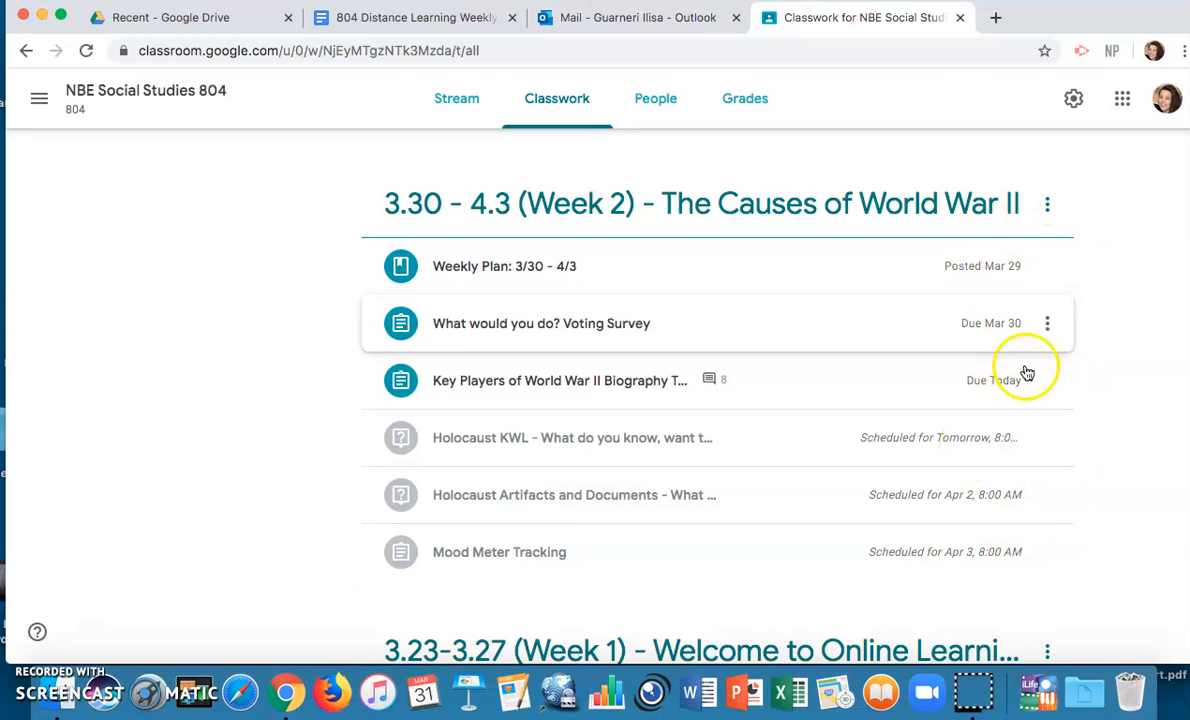
pyautogui.scroll(-5, 1155, 372)
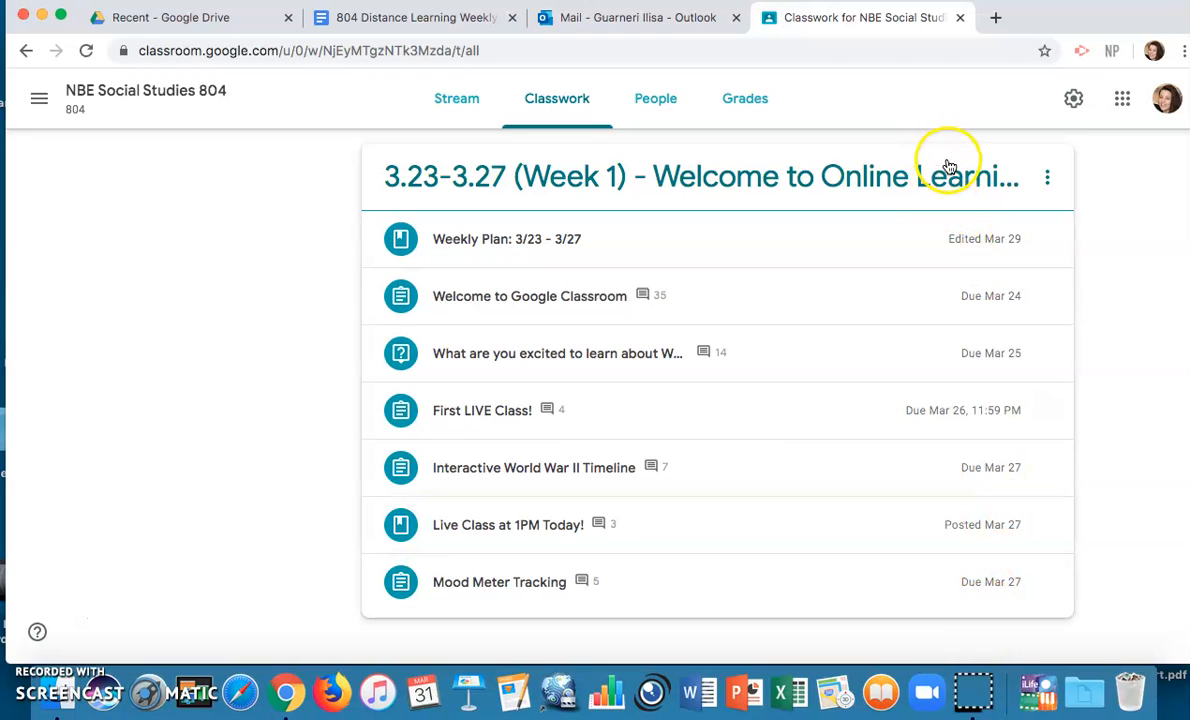
pyautogui.scroll(1, 1131, 257)
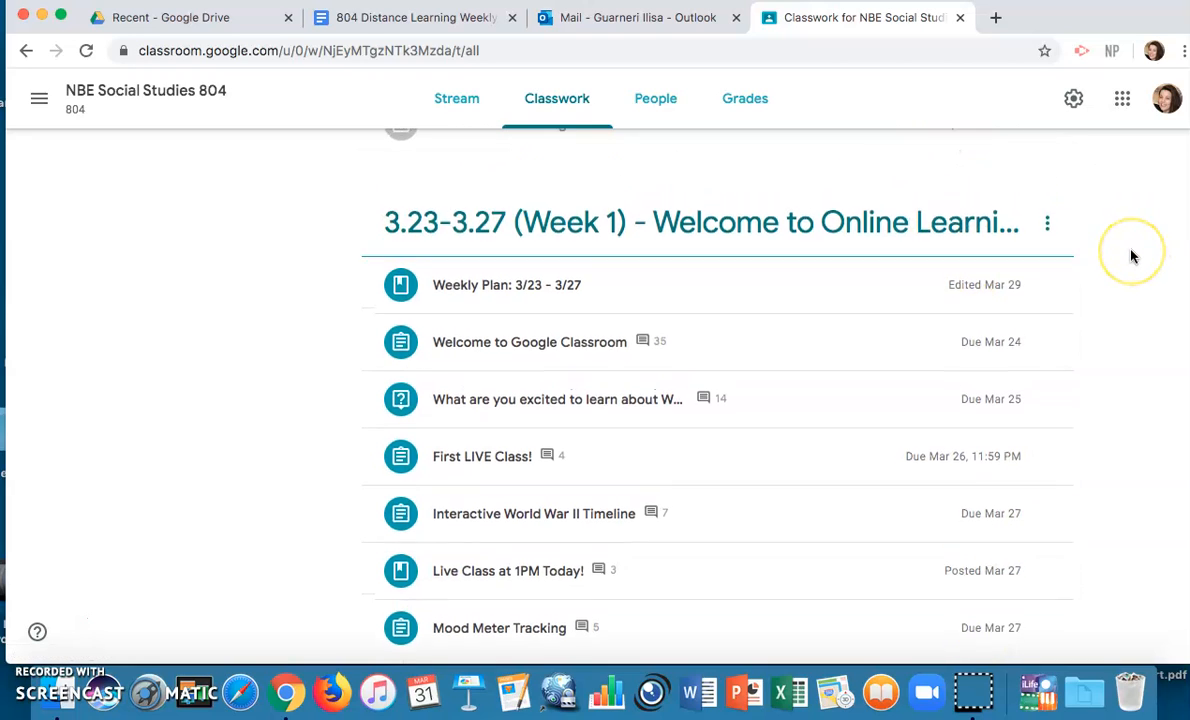
pyautogui.scroll(10, 1131, 257)
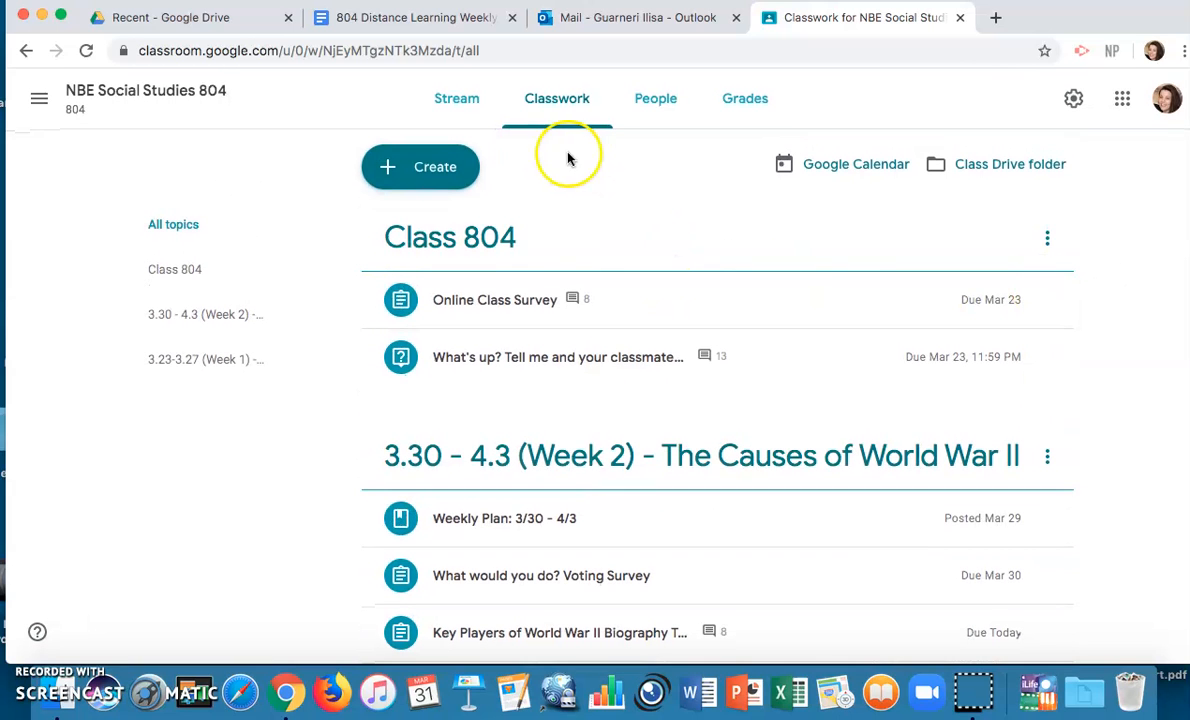
# Step: Create a new assignment and title it "Unique Title!"
pyautogui.click(433, 163)
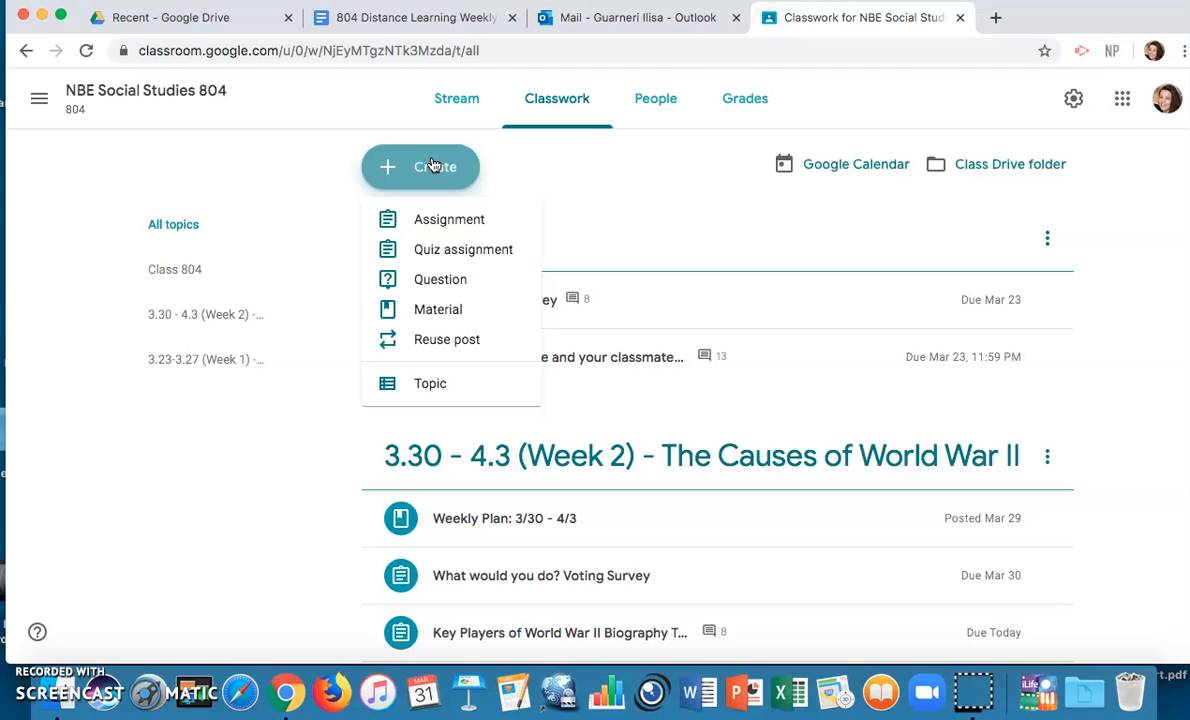
pyautogui.click(503, 221)
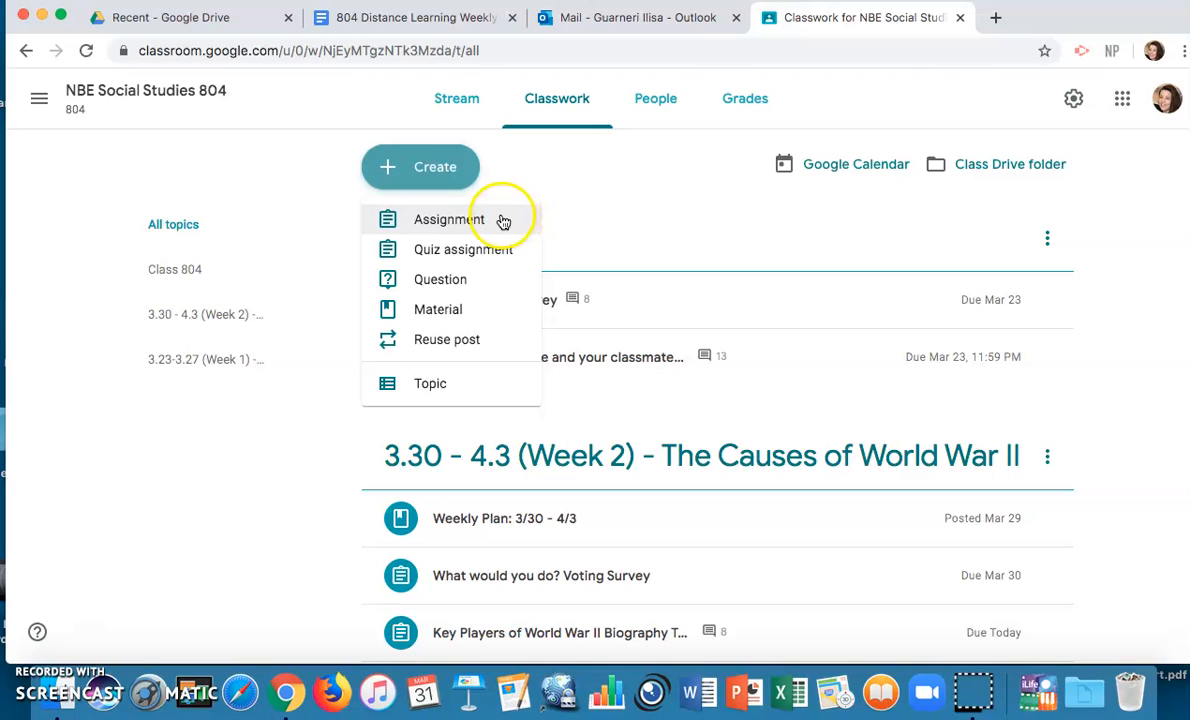
pyautogui.click(467, 176)
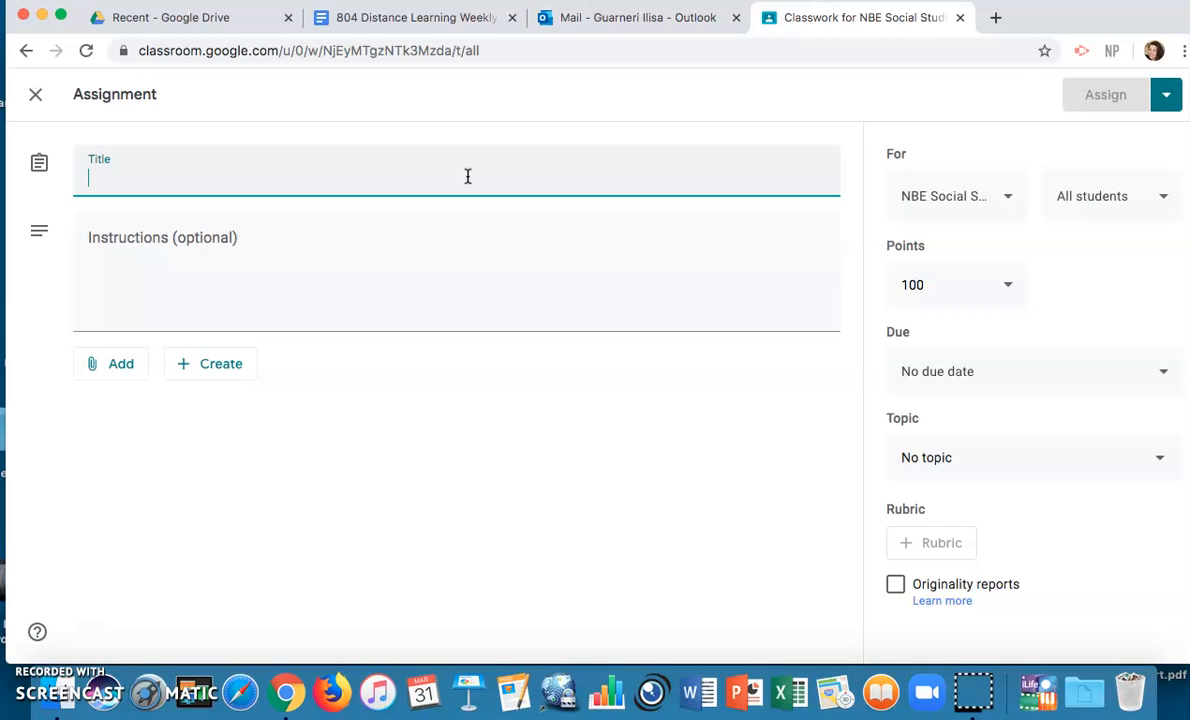
pyautogui.write('Unique Title!')
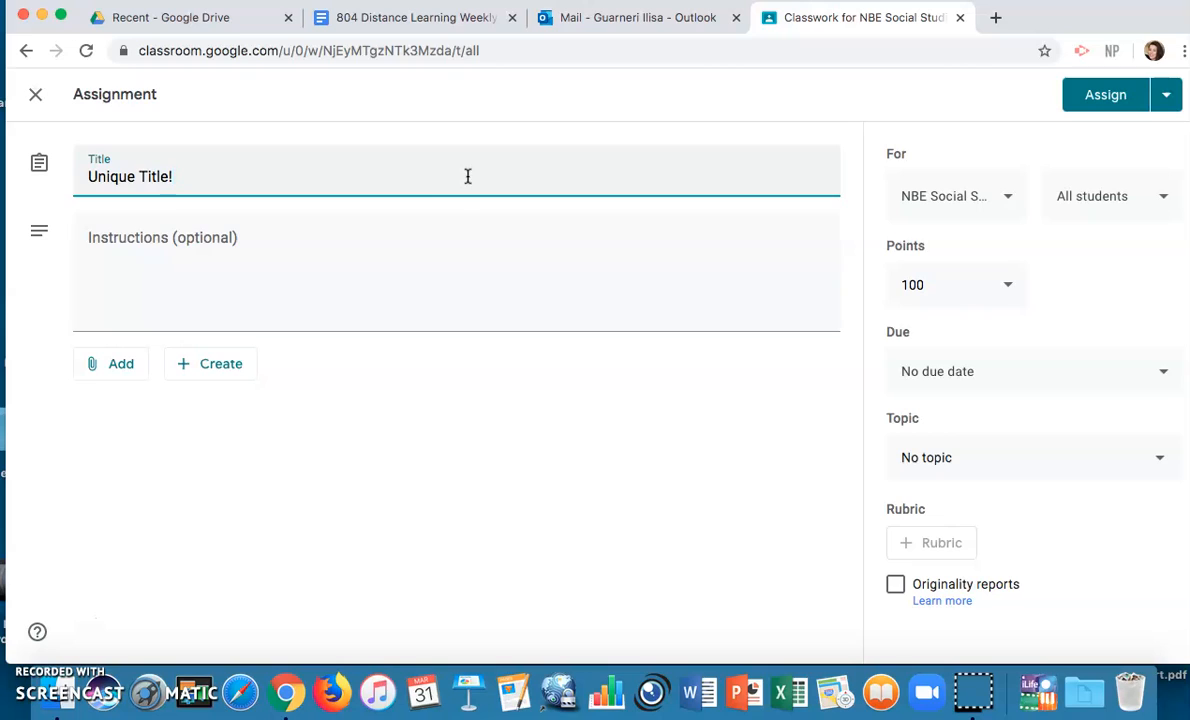
# Step: Enter the instructions "Explicit Instructions!" and, after a blank line, "What you want them to do, how to do it, and how to submit their work!"
pyautogui.click(460, 268)
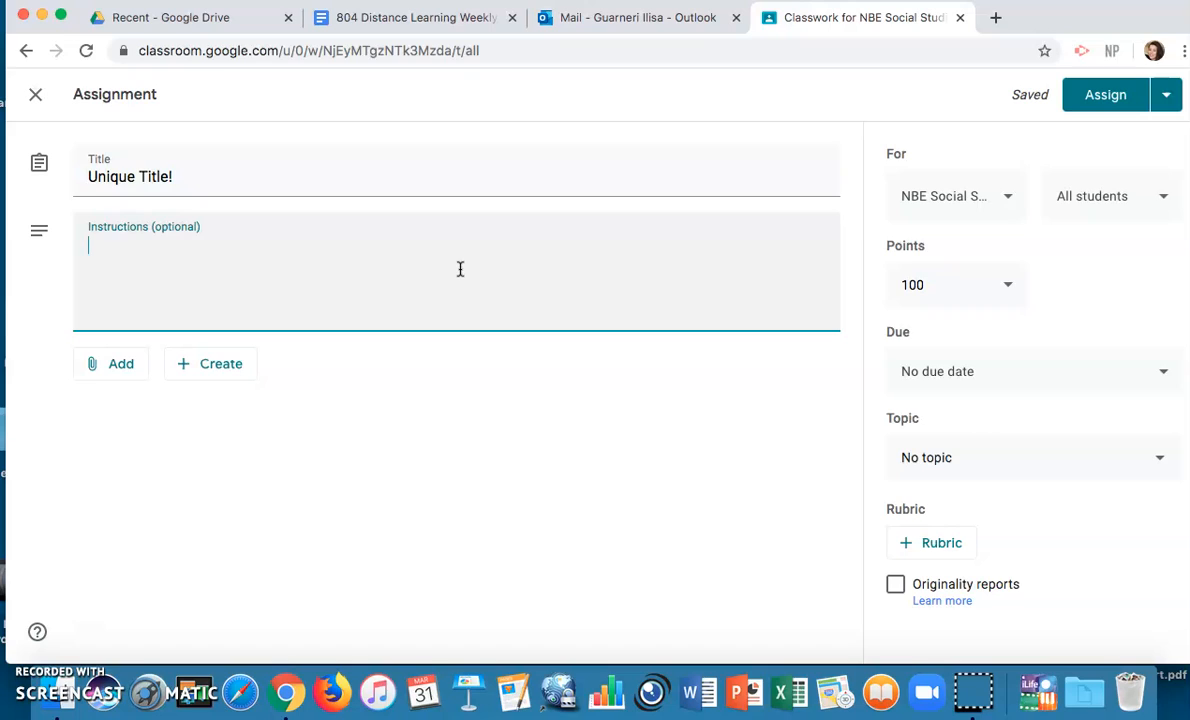
pyautogui.write('Explici')
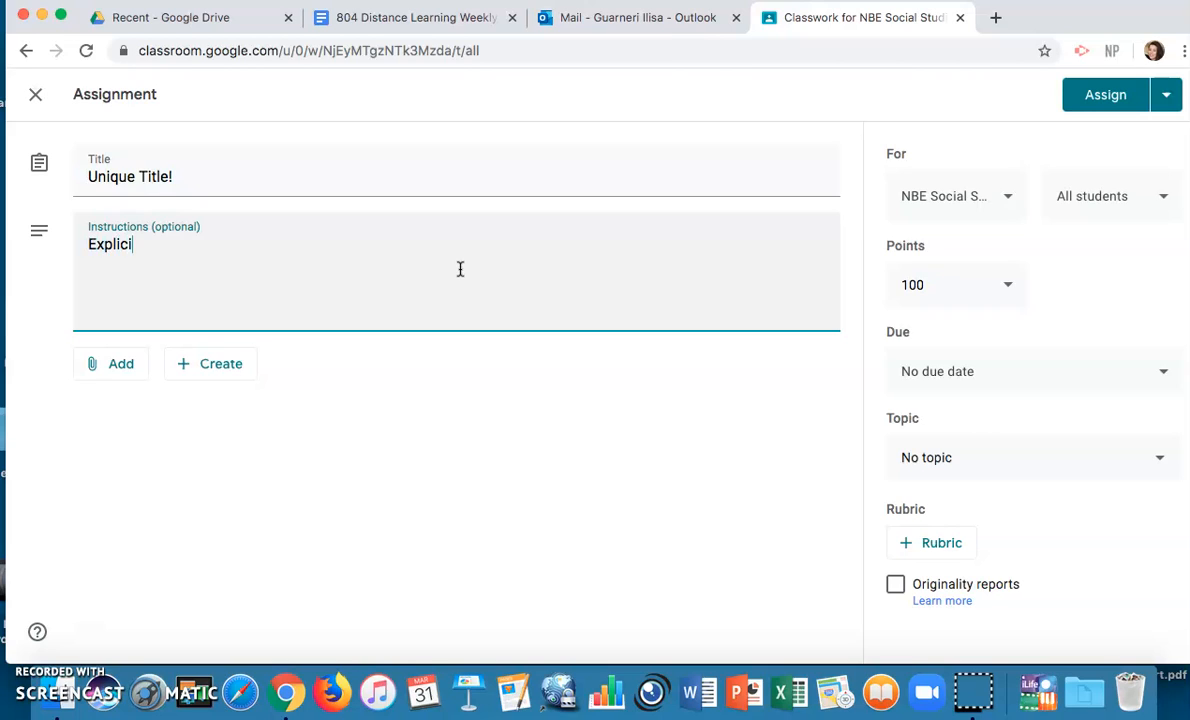
pyautogui.write('t Instructions!')
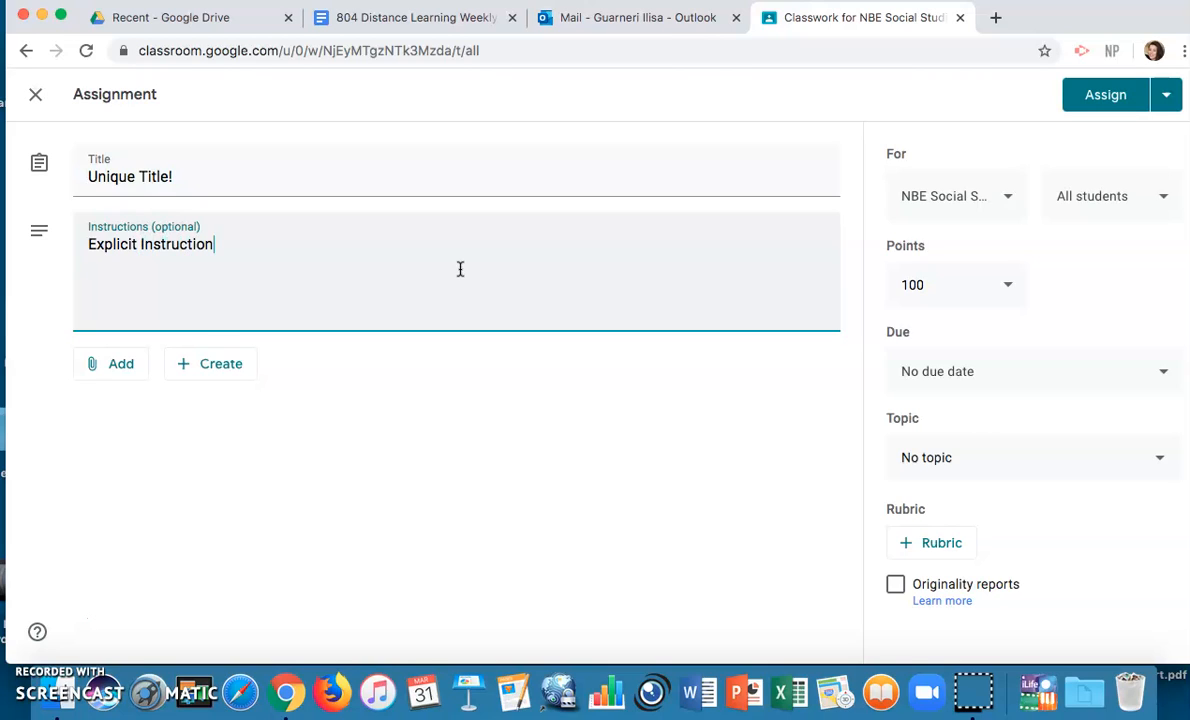
pyautogui.press('Return')
pyautogui.press('Return')
pyautogui.write('What you want them to do, ')
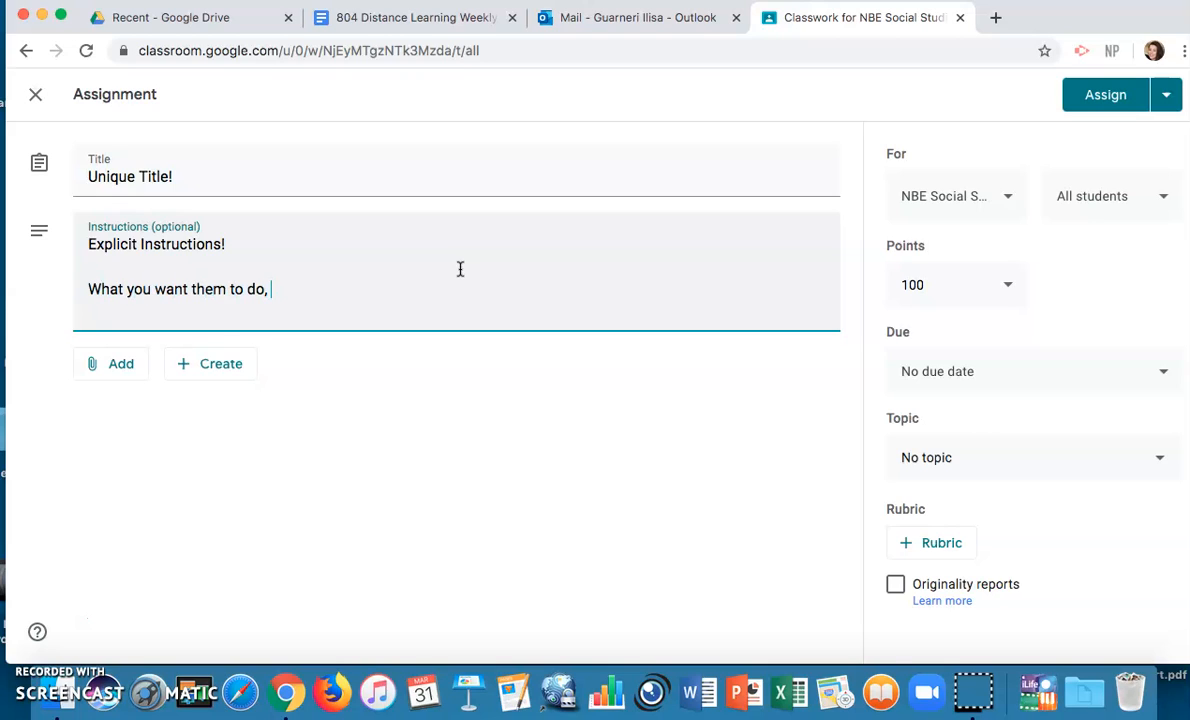
pyautogui.write('how to do it, and ')
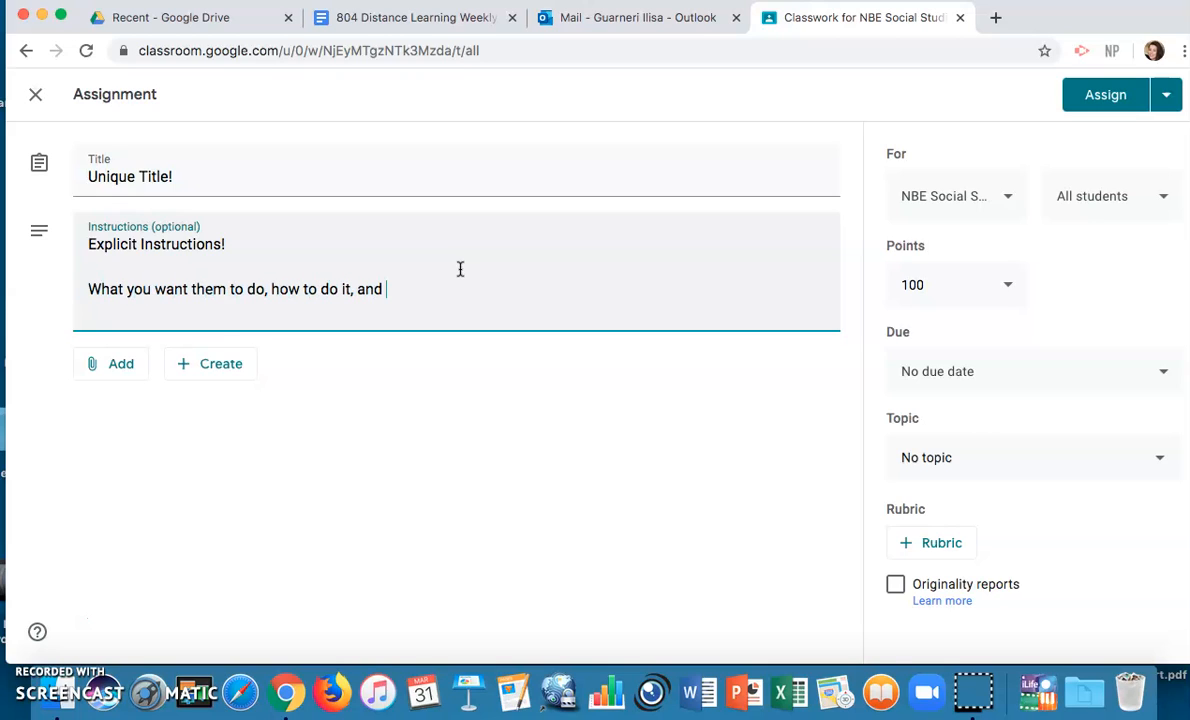
pyautogui.write('how to submit their work!')
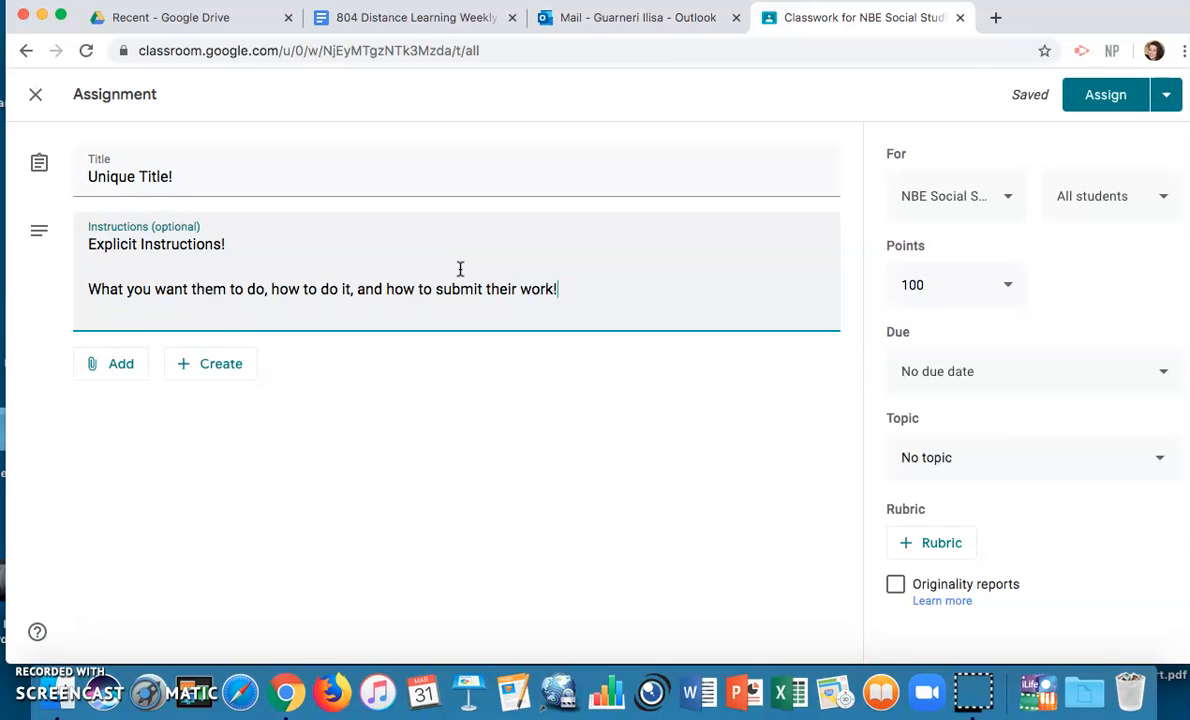
# Step: Add a closing paragraph to the instructions: "Let me know if you have questions in the assignment feed or private comments!"
pyautogui.press('Return')
pyautogui.press('Return')
pyautogui.write('Let me k')
pyautogui.press('BackSpace')
pyautogui.write('know if you have ')
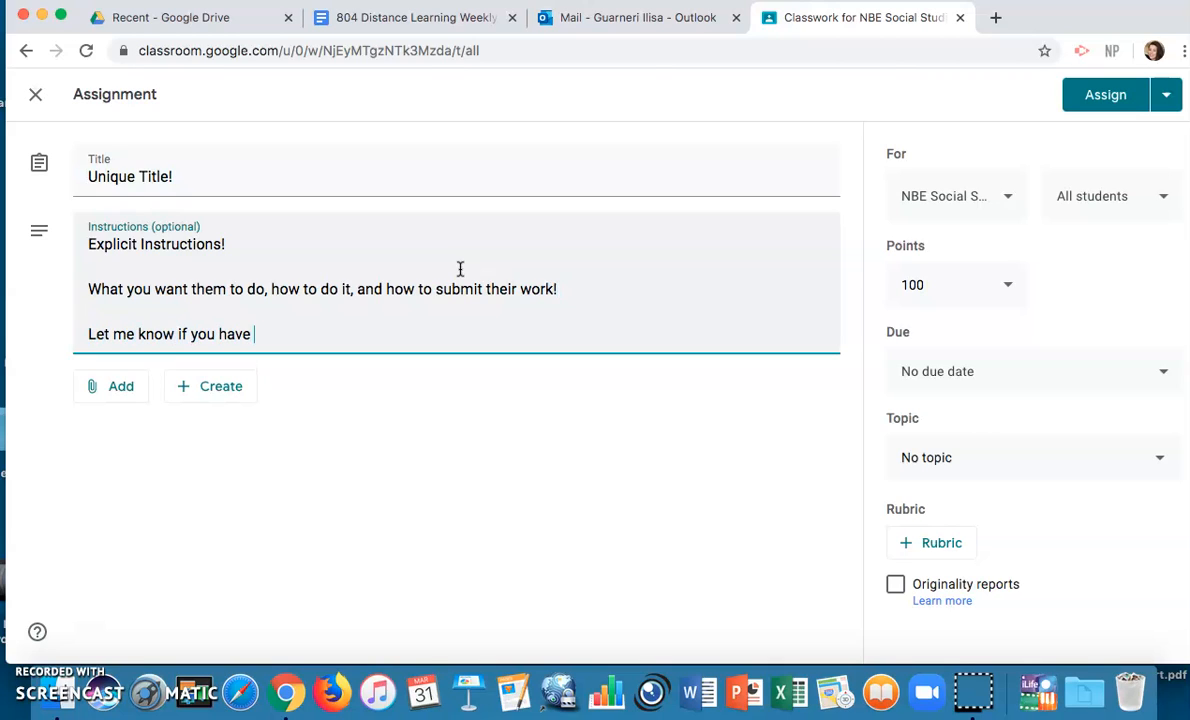
pyautogui.write('questions in the ')
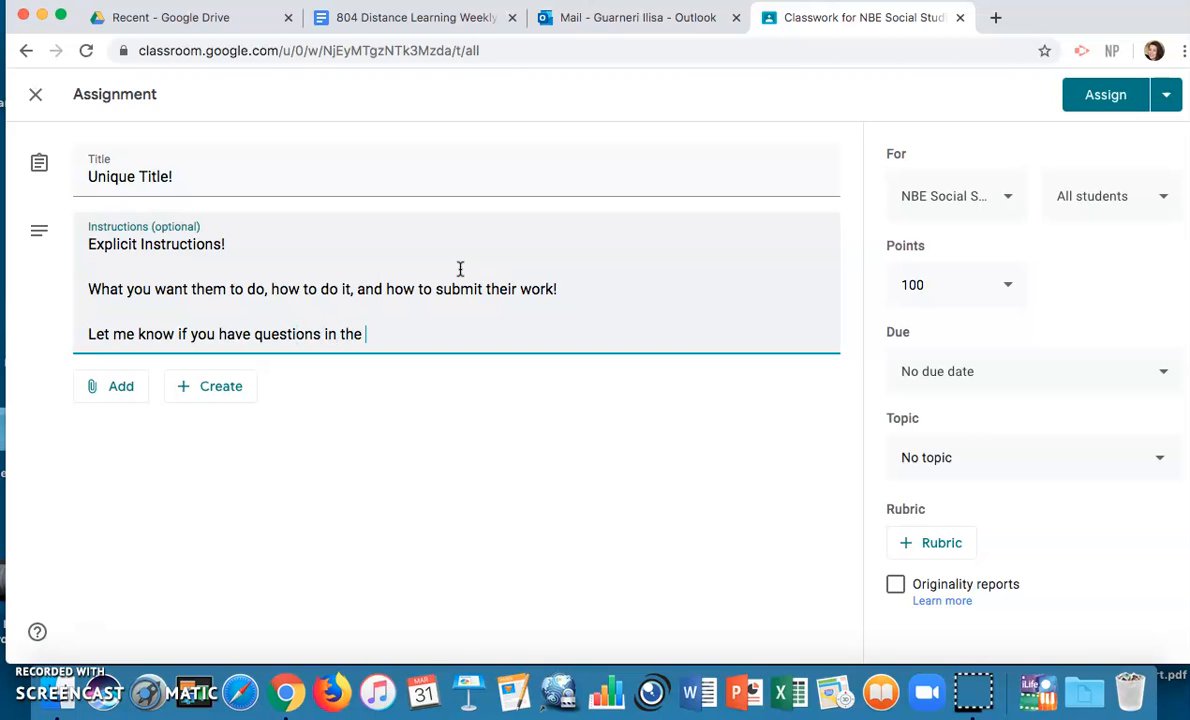
pyautogui.write('assignment feed or private comments!')
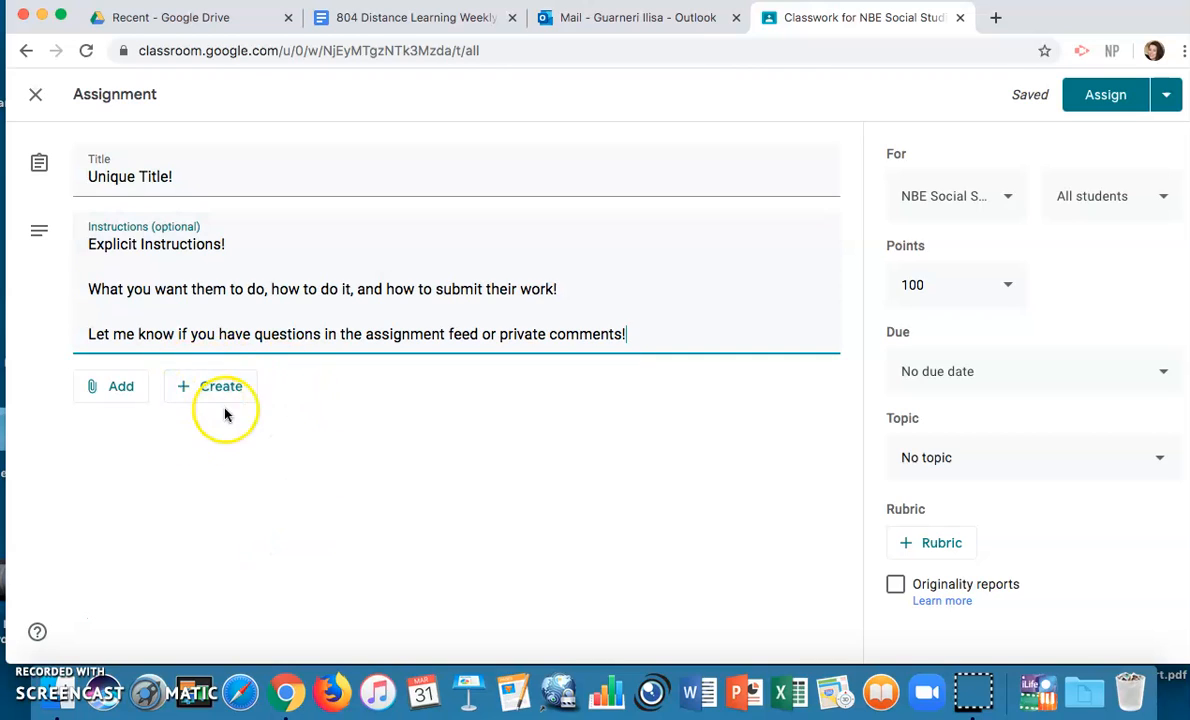
# Step: Check the sources for adding existing attachments, and create a blank Google Docs document for the assignment
pyautogui.click(113, 392)
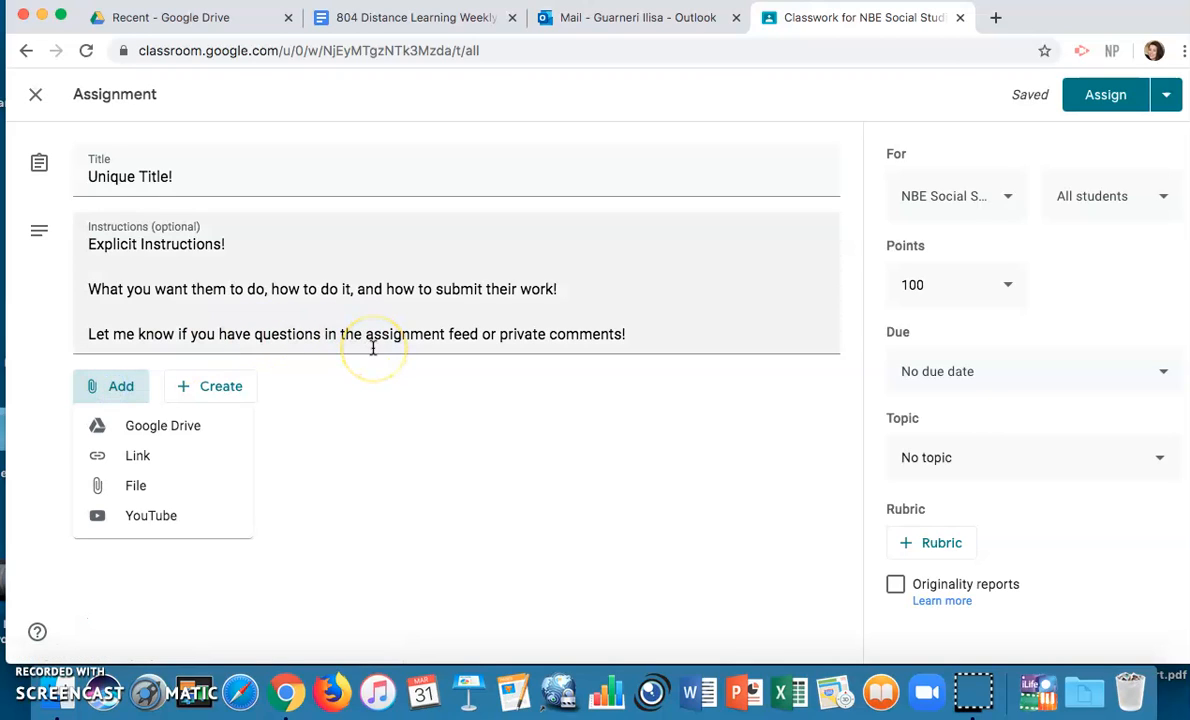
pyautogui.click(305, 384)
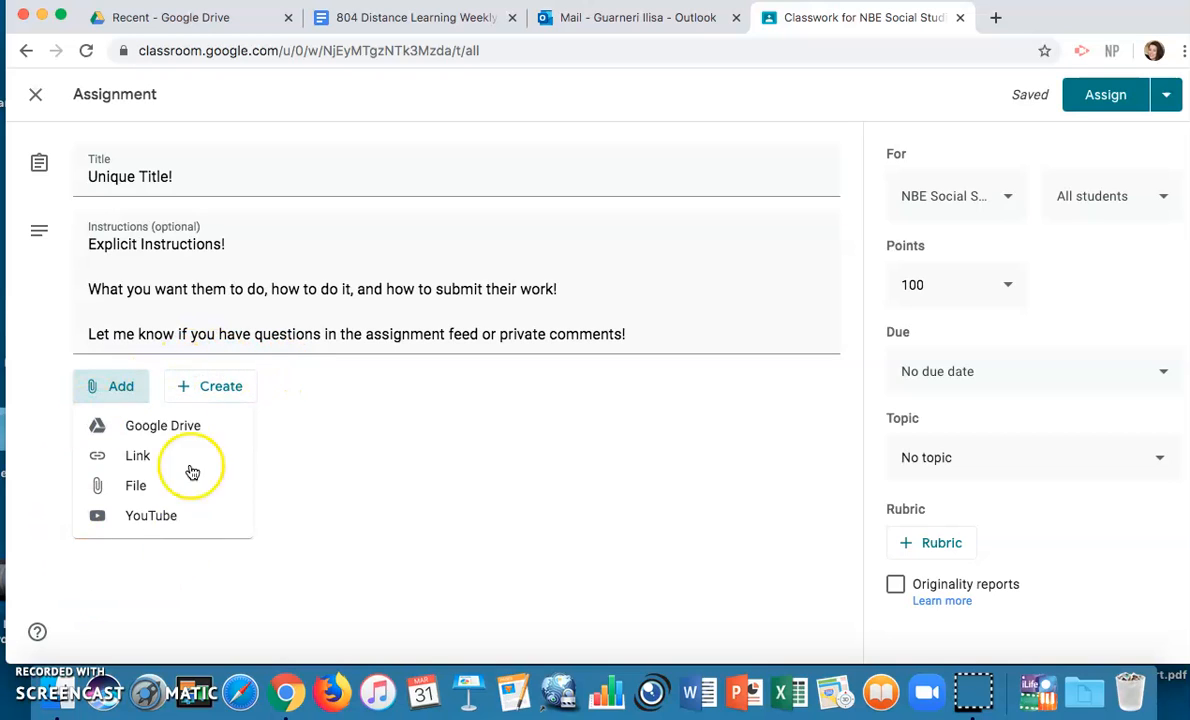
pyautogui.click(236, 391)
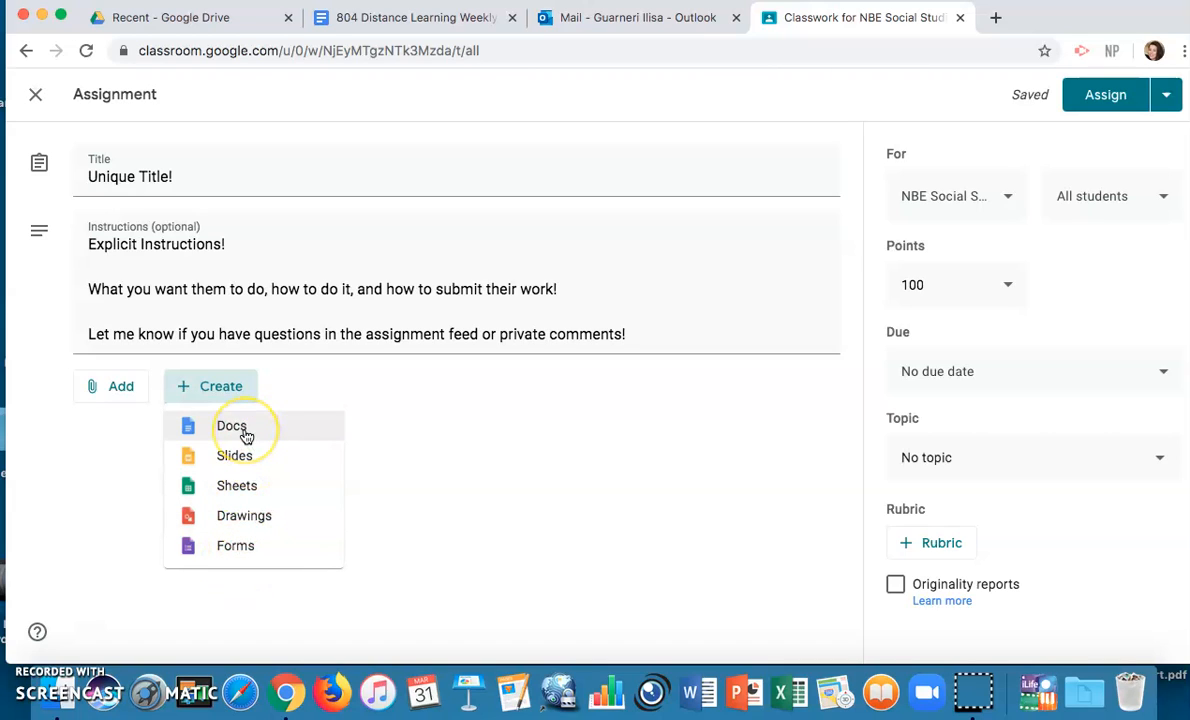
pyautogui.click(240, 430)
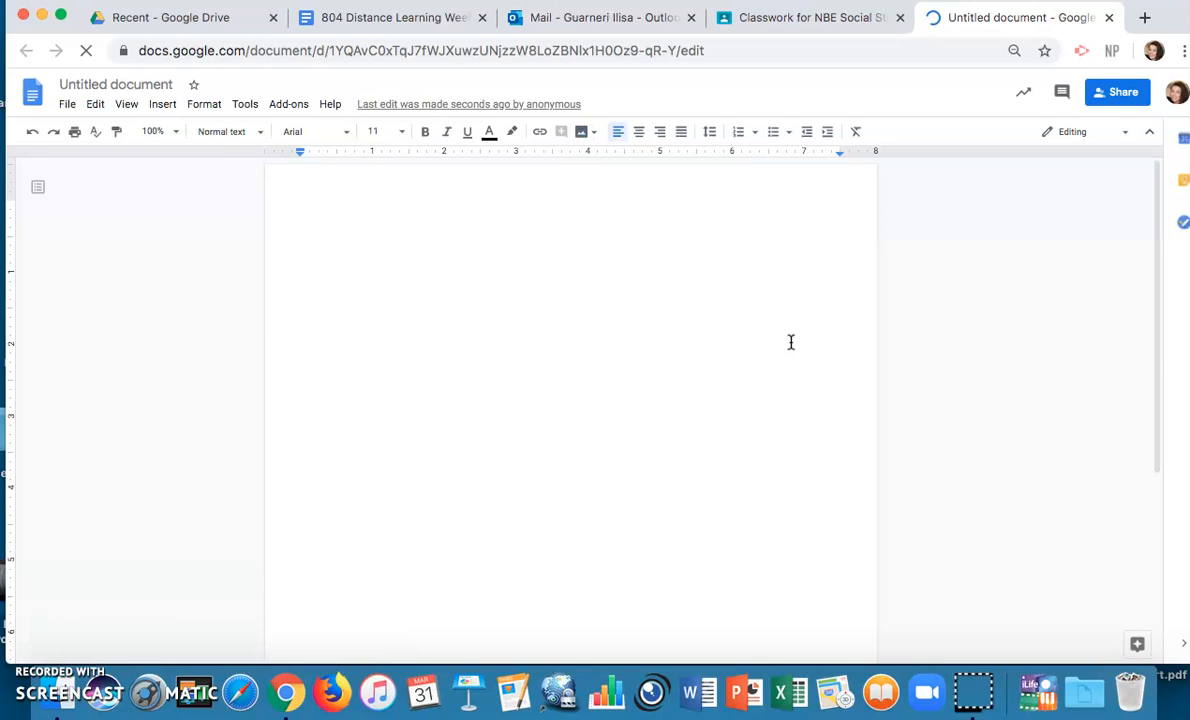
# Step: Rename the untitled document as "Nonfiction Essay #1"
pyautogui.click(356, 229)
pyautogui.click(138, 81)
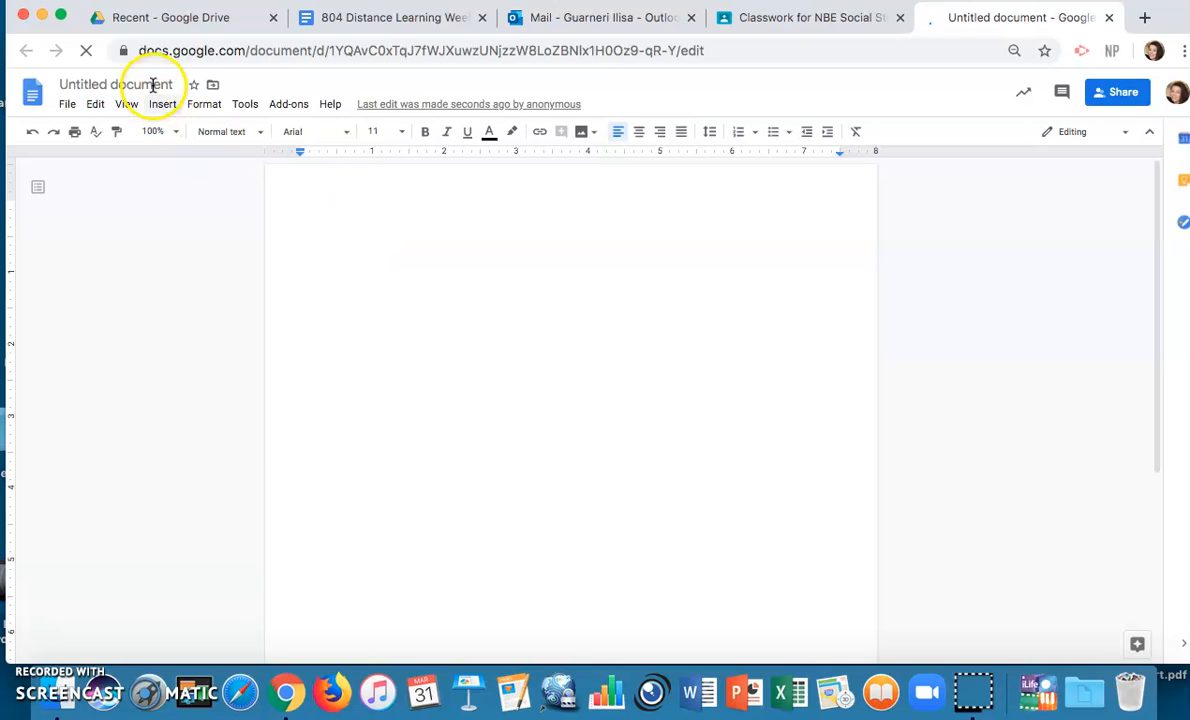
pyautogui.write('Nonfiction Essay')
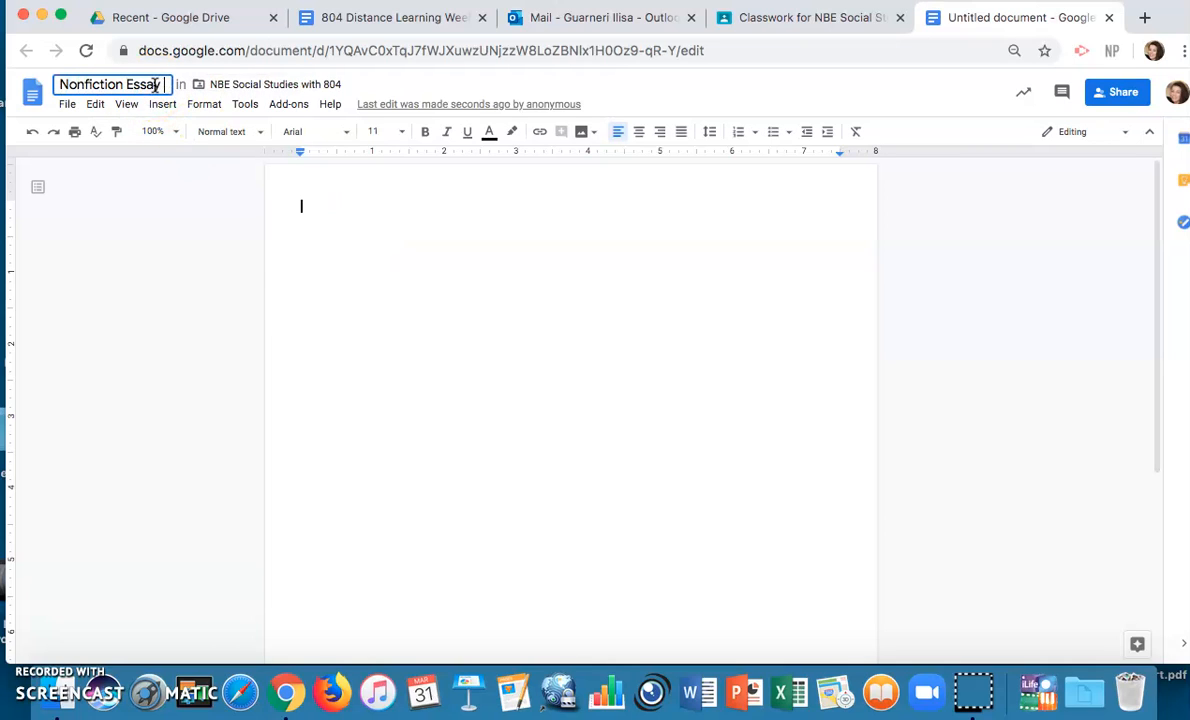
pyautogui.write(' #1')
pyautogui.press('Return')
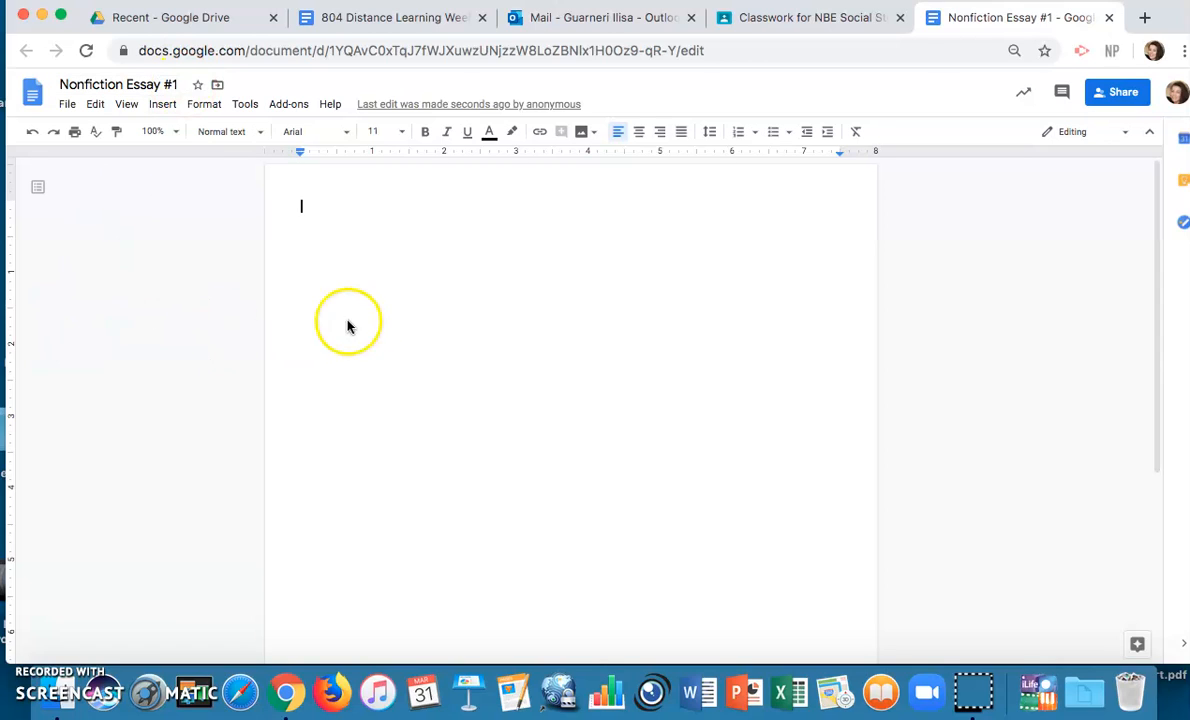
# Step: Write the document's first line as "Nonfiction Essay #1 - Prompt for essay", correcting the misspelled "Nonfiction"
pyautogui.click(382, 284)
pyautogui.write('Nonfcition')
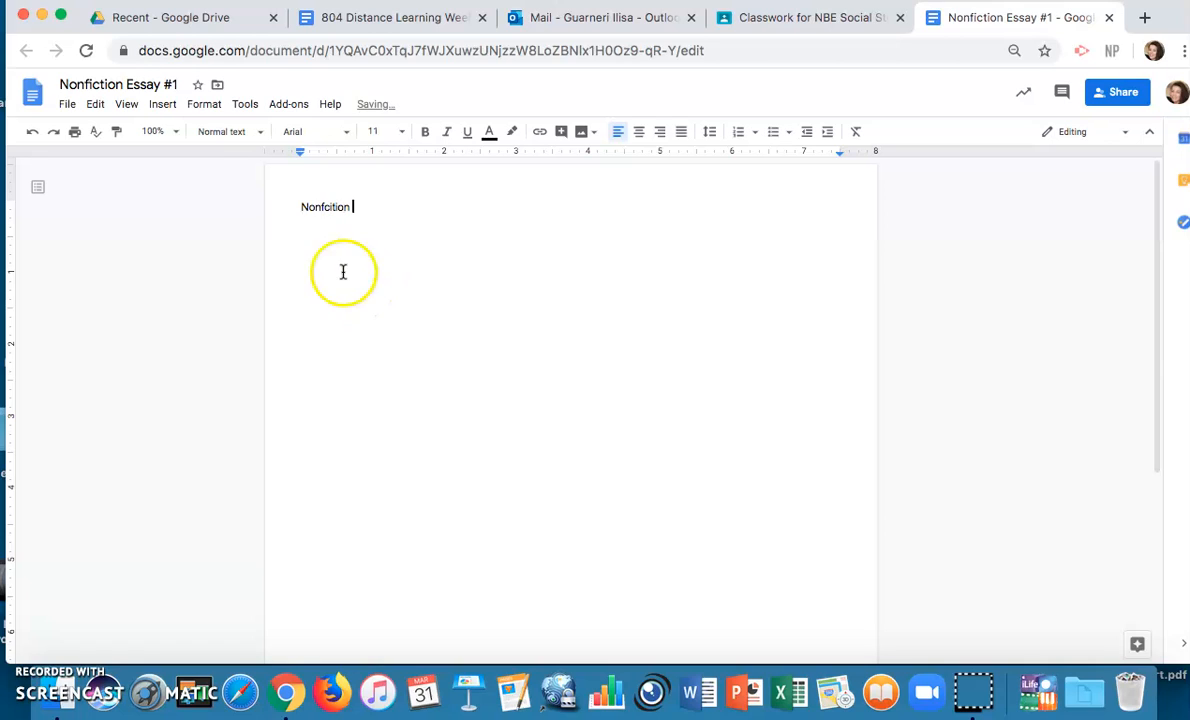
pyautogui.click(325, 207)
pyautogui.click(348, 183)
pyautogui.click(379, 215)
pyautogui.write('Essay #1')
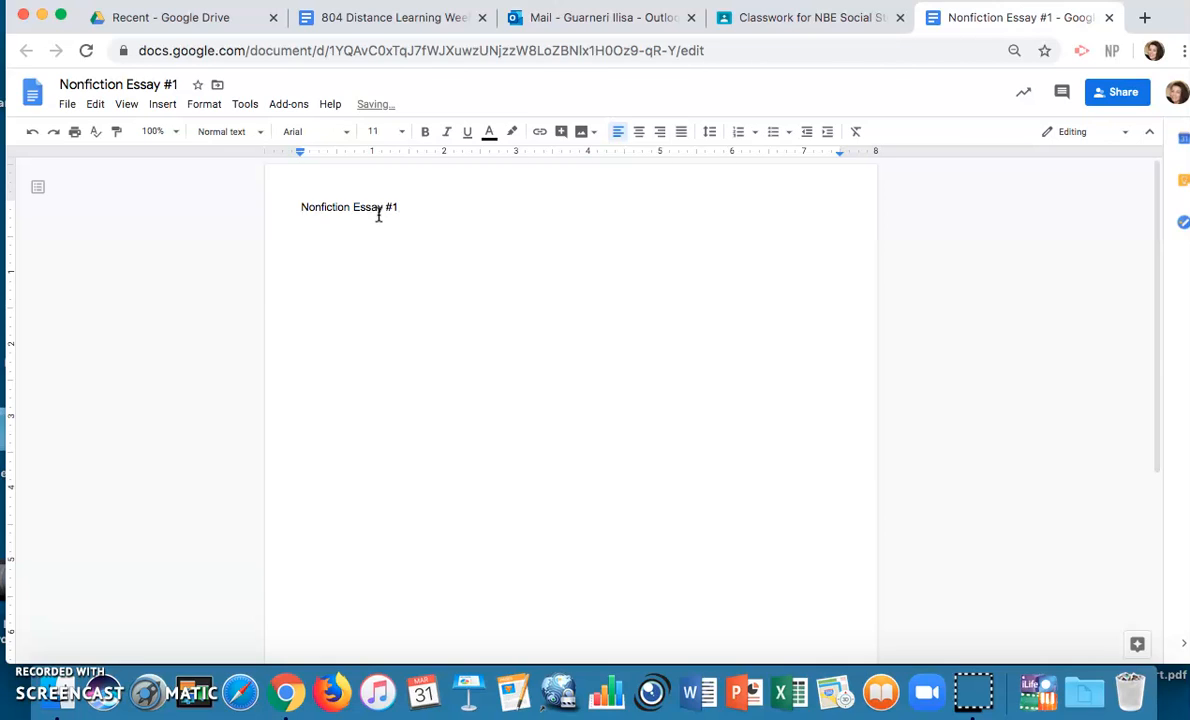
pyautogui.write(' -')
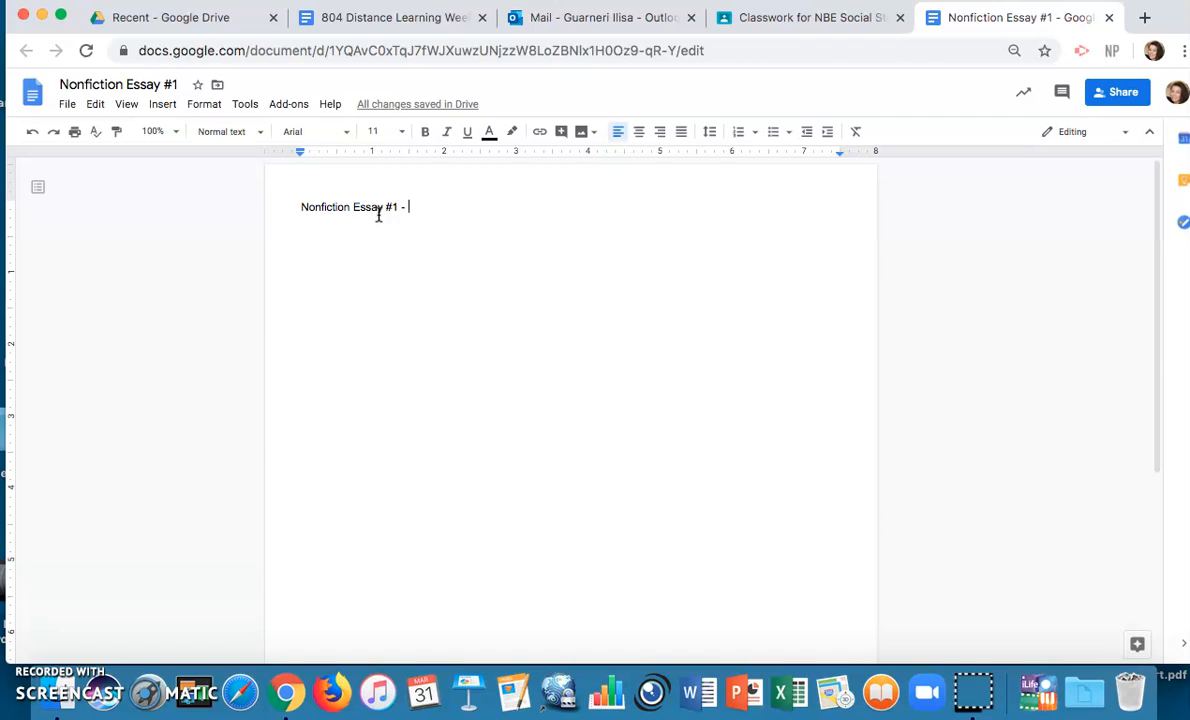
pyautogui.write('Prompt ')
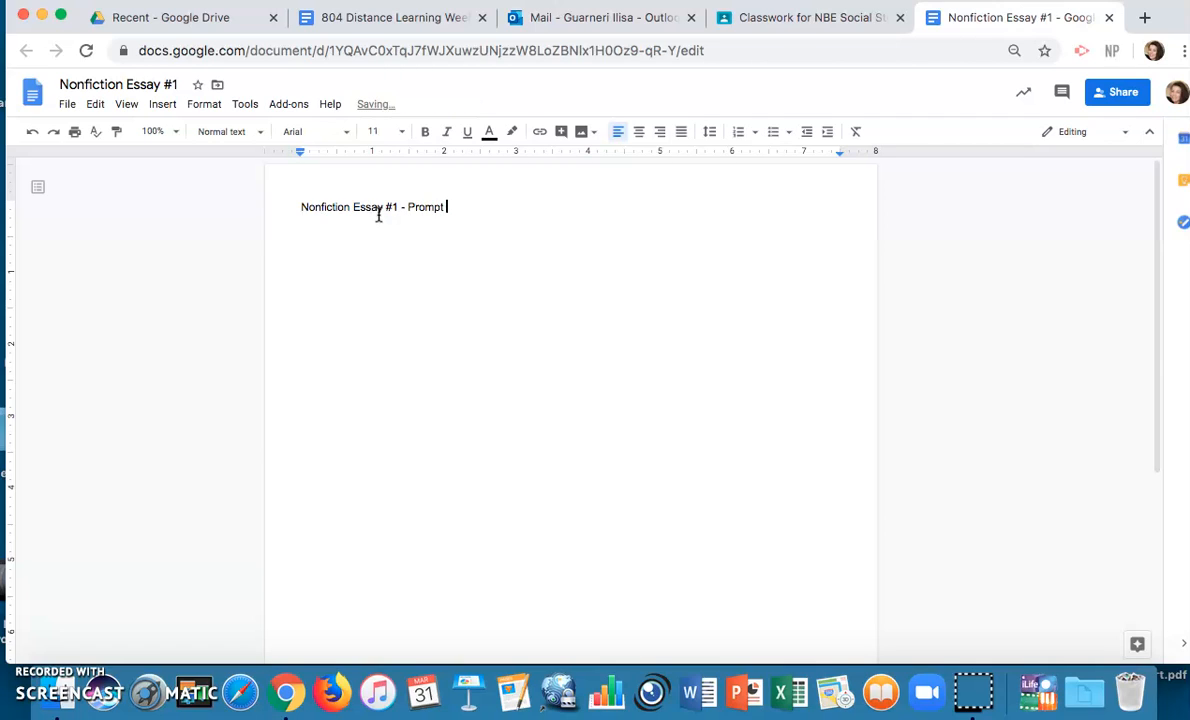
pyautogui.write('for essay')
# Step: Add the line "Instructions for students and reminders/bullet points for their essay" below the essay prompt line
pyautogui.press('Return')
pyautogui.write('Instructions for students and remi')
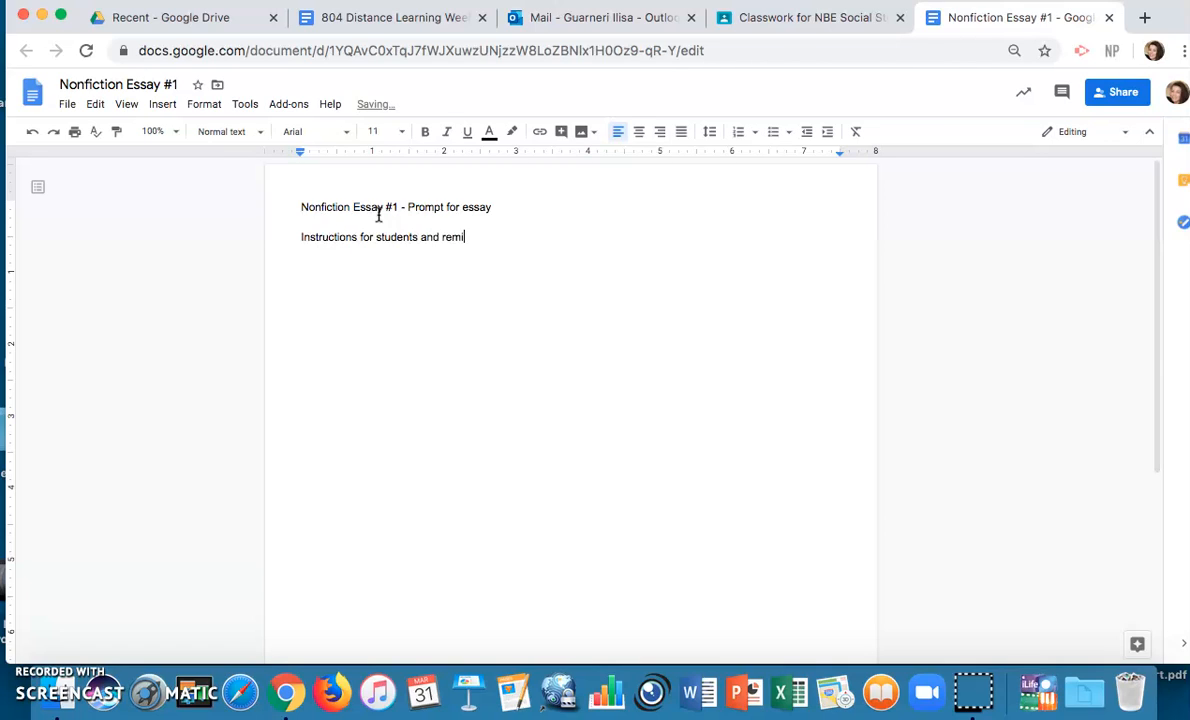
pyautogui.write('nders/bullet points for ')
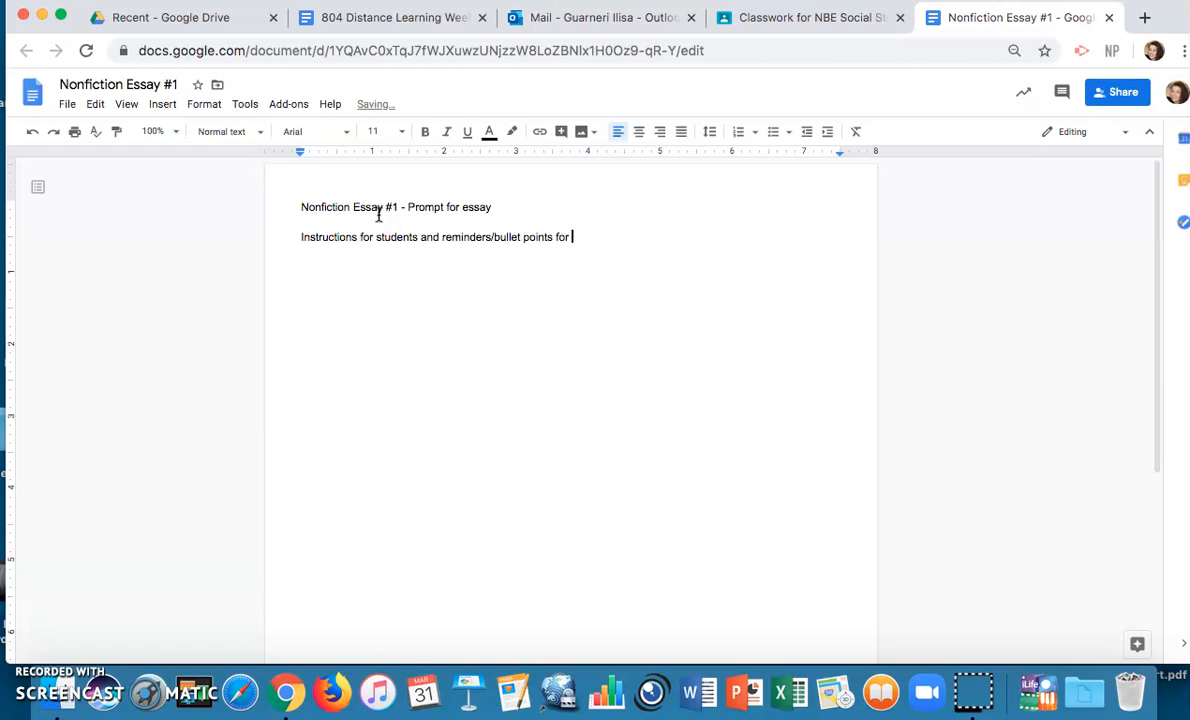
pyautogui.write('their essay')
pyautogui.press('Return')
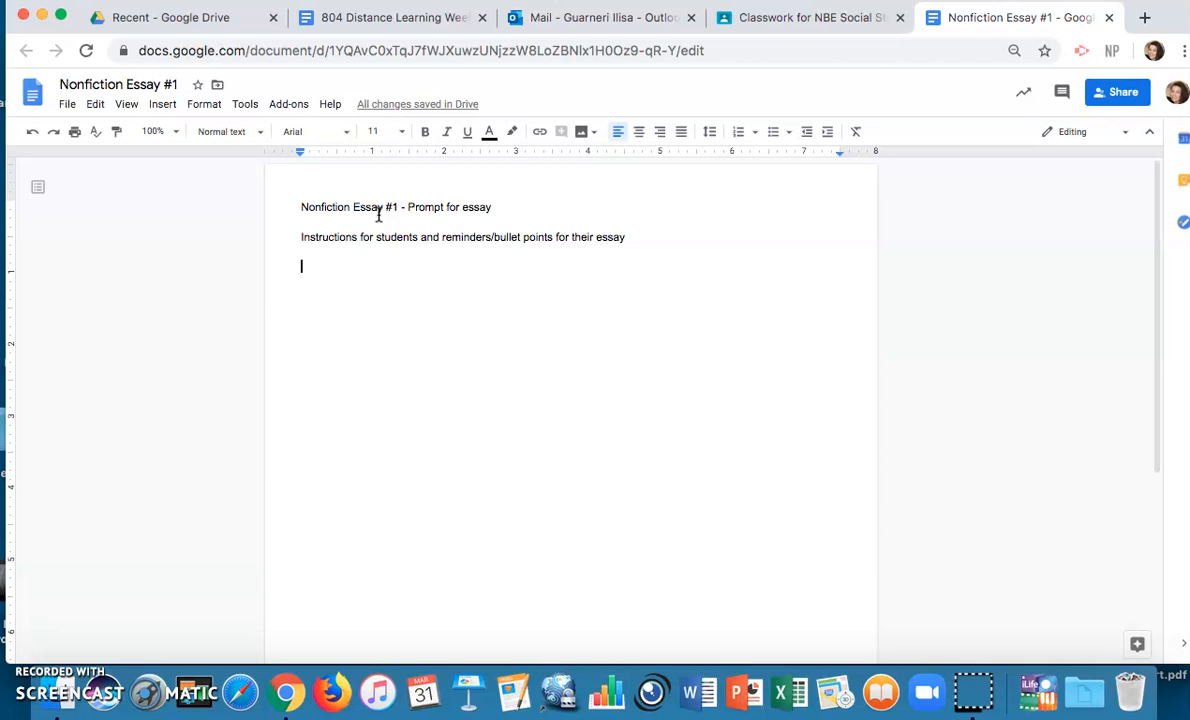
# Step: Add the heading "My Response:" below the instructions line and underline it
pyautogui.write('My Resoinse')
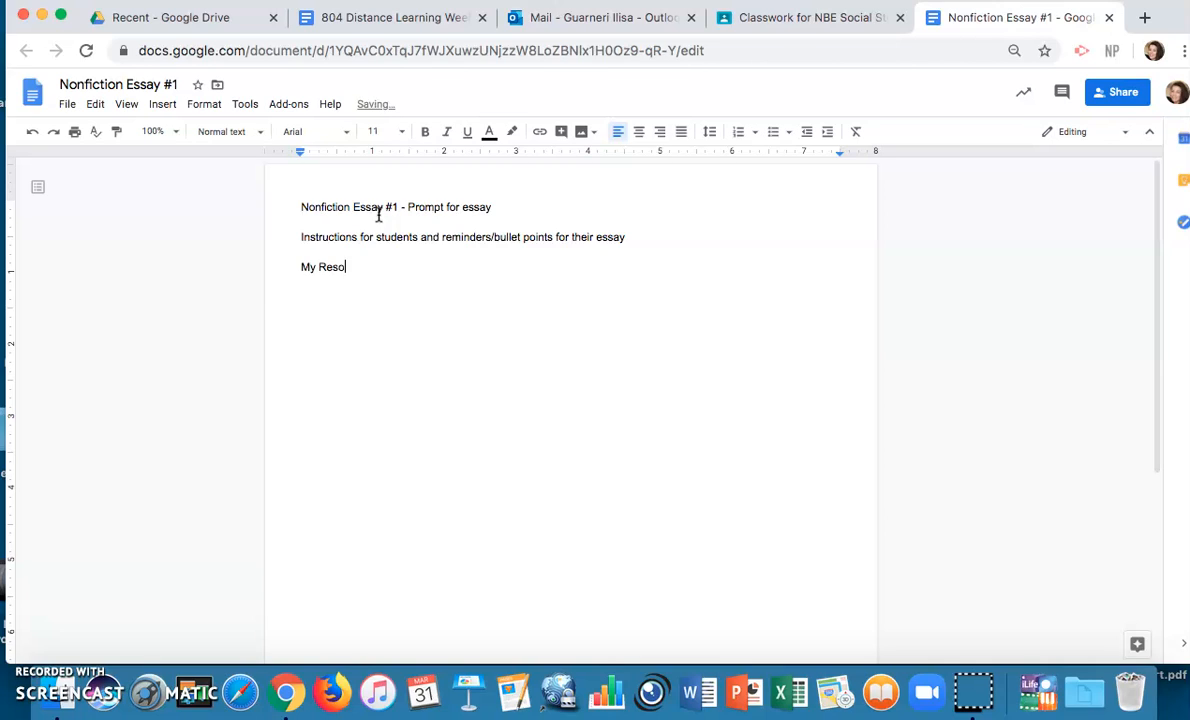
pyautogui.press('BackSpace')
pyautogui.press('BackSpace')
pyautogui.press('BackSpace')
pyautogui.press('BackSpace')
pyautogui.press('BackSpace')
pyautogui.write('ponse:')
pyautogui.press('super+shift+Left')
pyautogui.press('super+u')
pyautogui.press('Right')
# Step: Add an indented placeholder line reading "Type your essay here!" beneath the "My Response:" heading
pyautogui.press('Return')
pyautogui.press('Tab')
pyautogui.write('Type your essay here!')
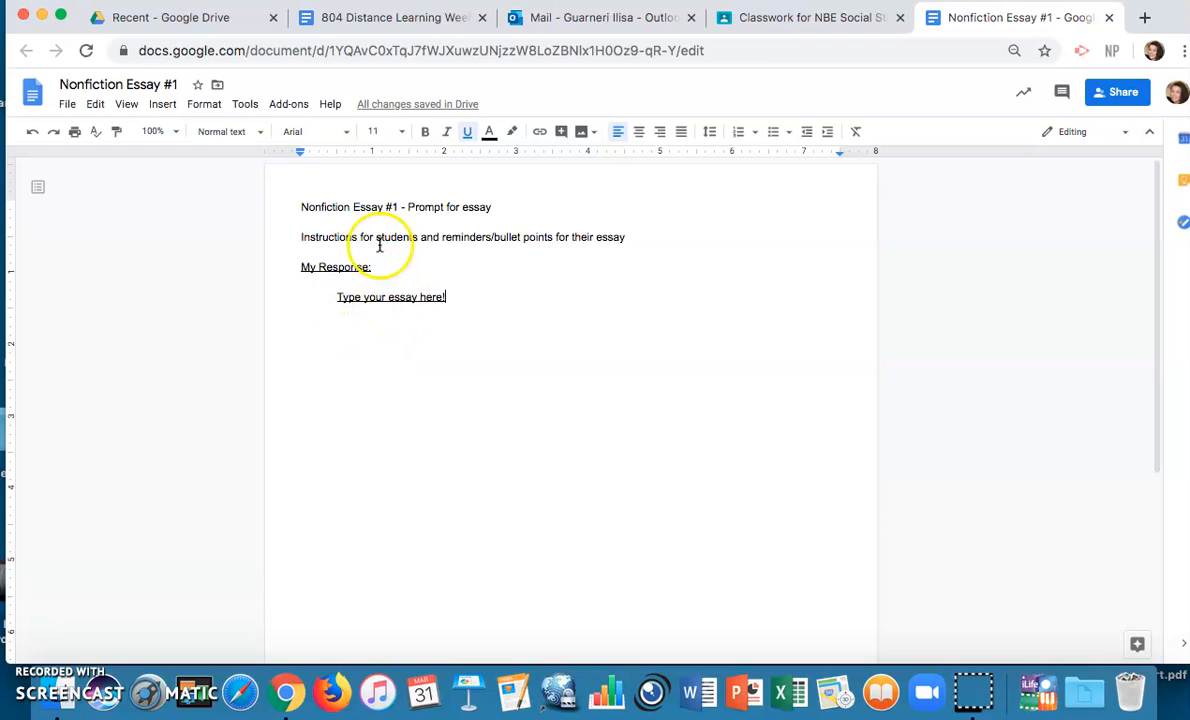
# Step: Add the line "Copy and paste the questions for students:" below the placeholder, followed by the lines "Q -" and "My Answer -"
pyautogui.press('Return')
pyautogui.write('Copy and paste th')
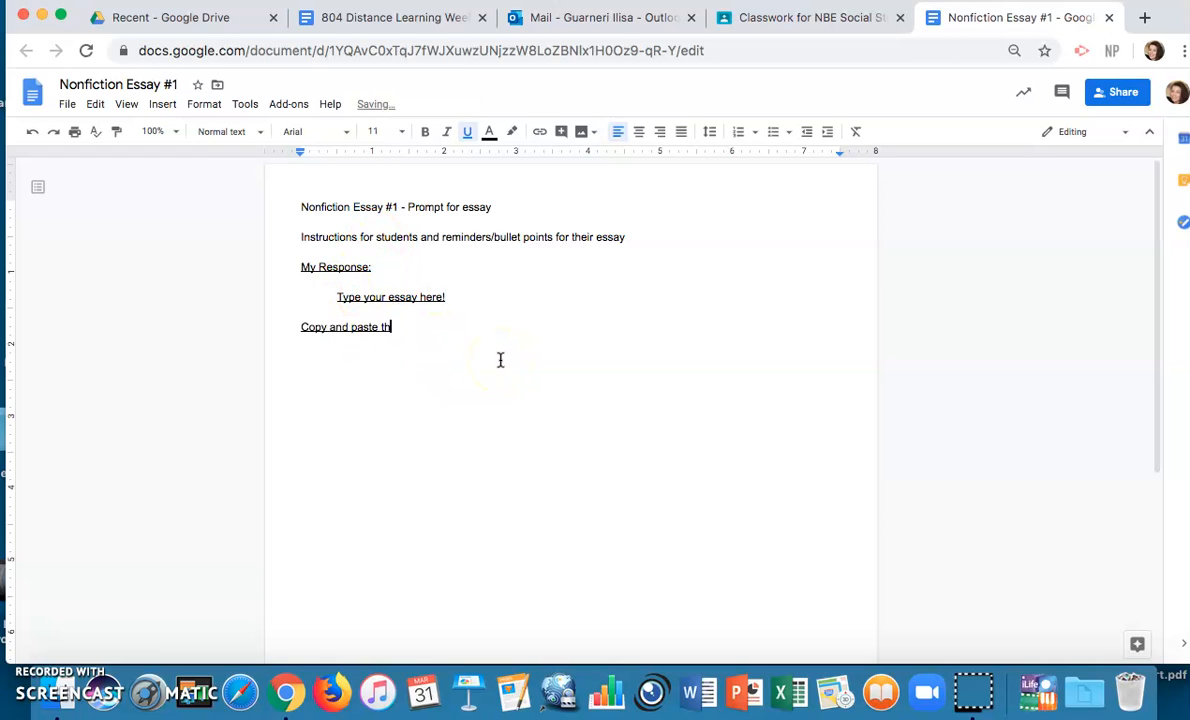
pyautogui.write('e questions for students:')
pyautogui.press('Return')
pyautogui.write('Q -')
pyautogui.press('Return')
pyautogui.write('My Answer -')
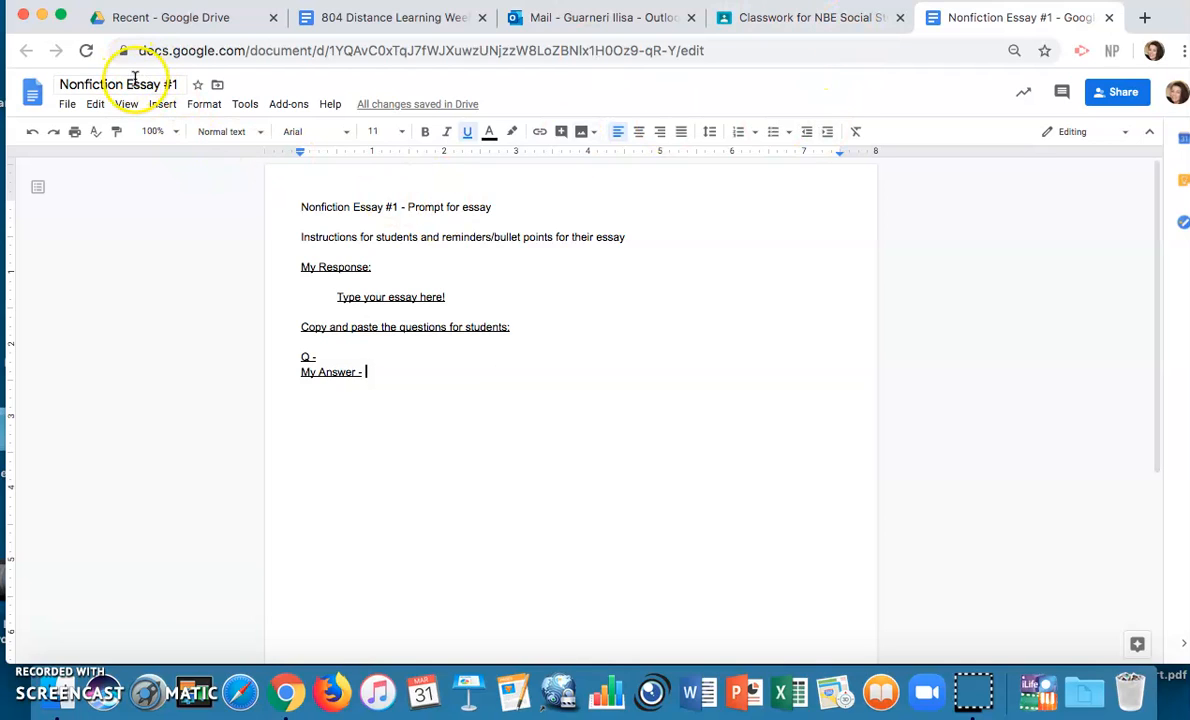
# Step: Return to the Classroom assignment, reload the page, and reopen the "Unique Title!" draft for editing
pyautogui.click(843, 18)
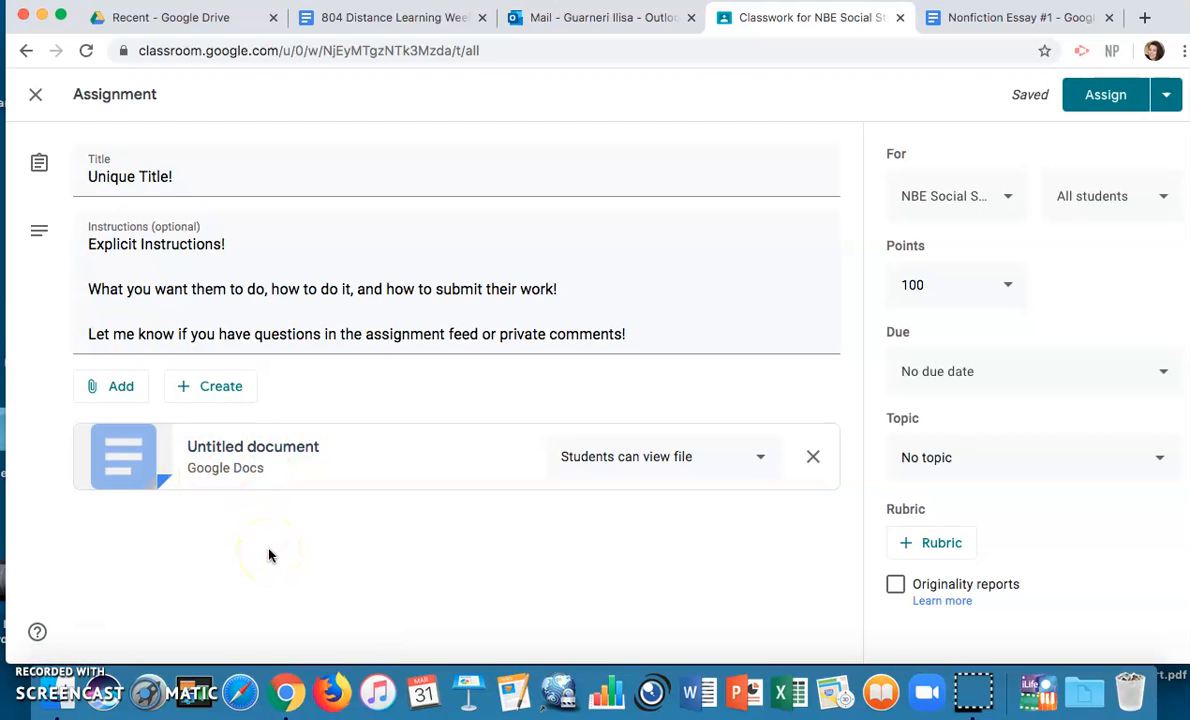
pyautogui.click(84, 52)
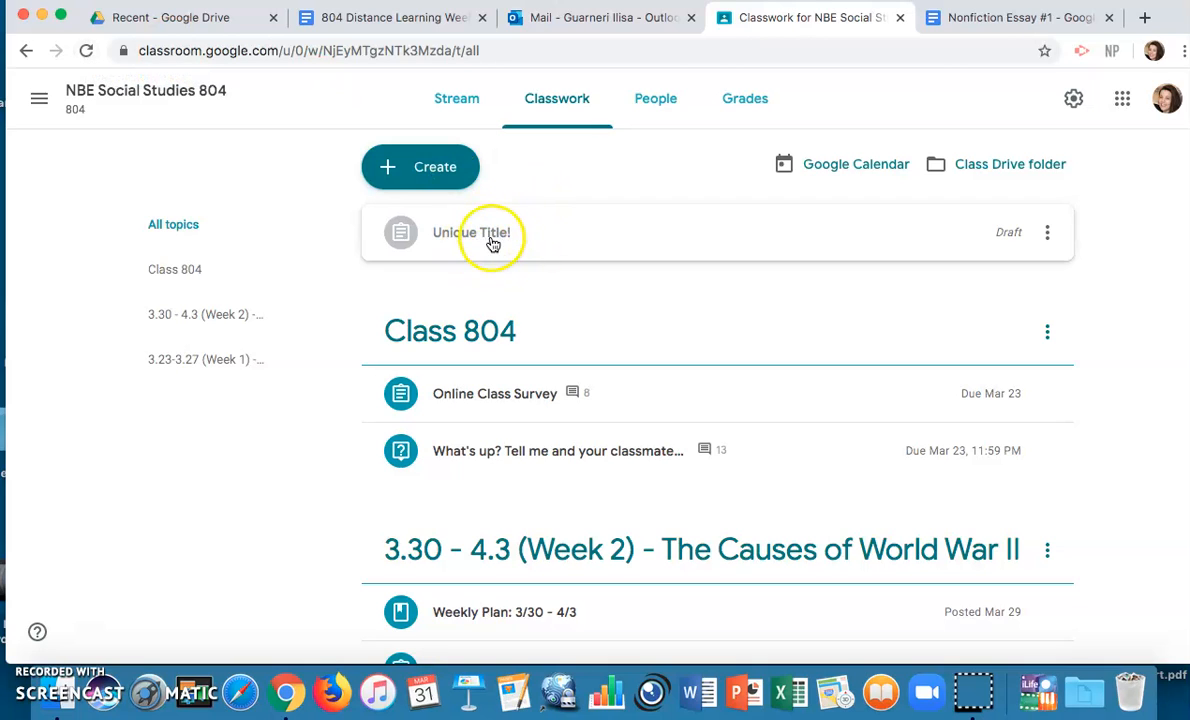
pyautogui.click(493, 241)
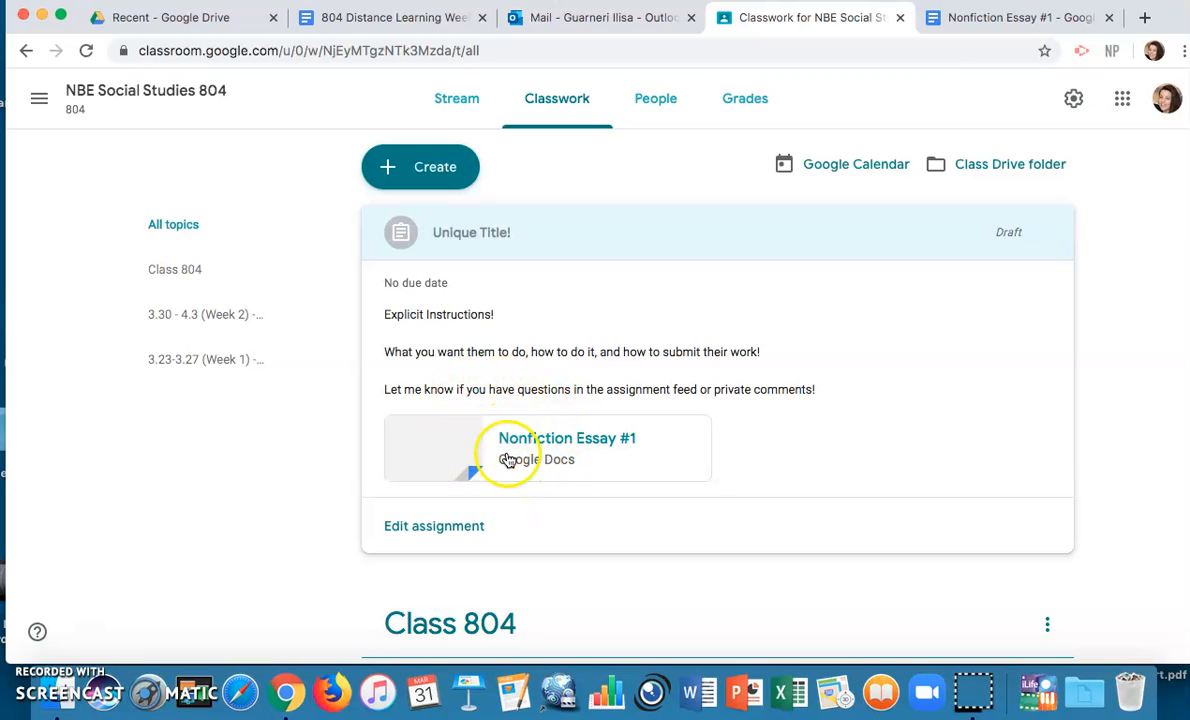
pyautogui.click(441, 527)
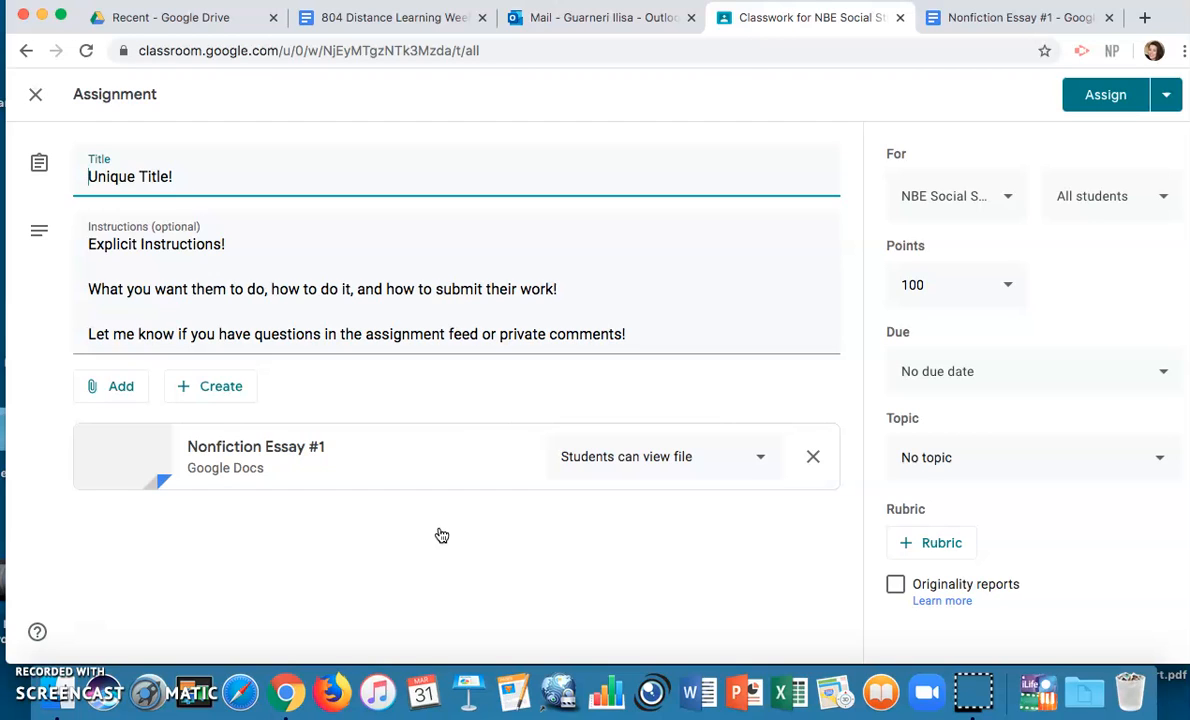
# Step: Check the attached "Nonfiction Essay #1" document by opening it, and close its open copies
pyautogui.click(262, 449)
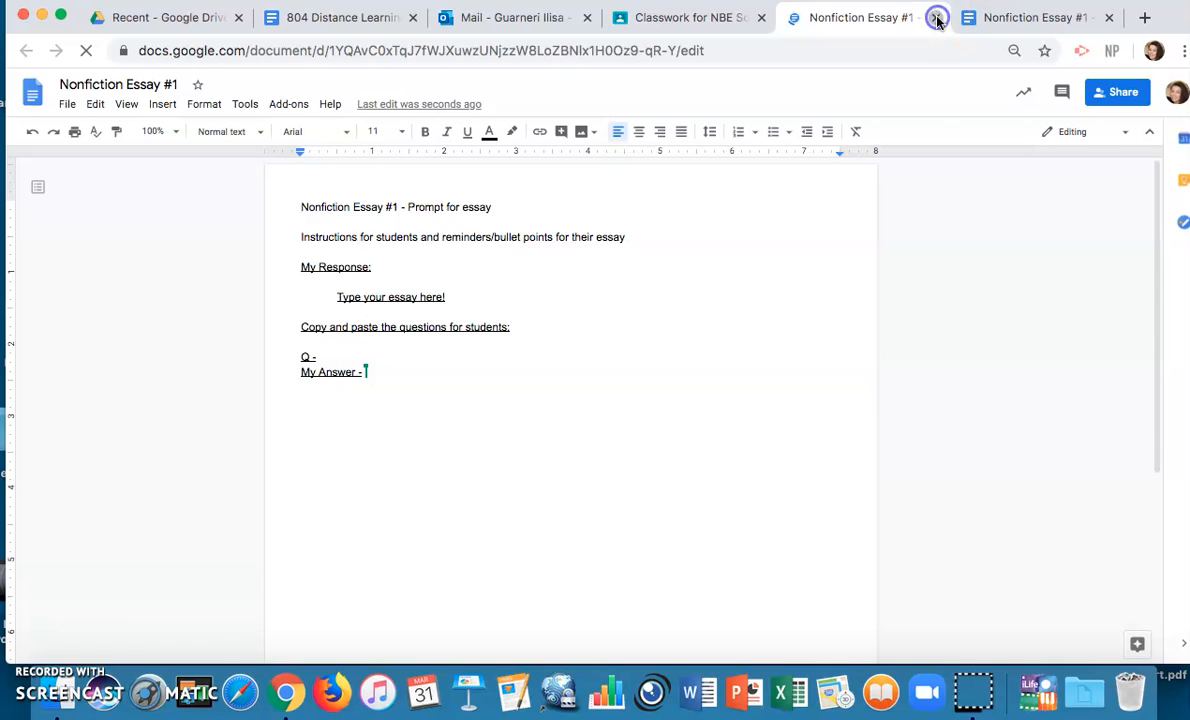
pyautogui.click(935, 17)
pyautogui.click(940, 18)
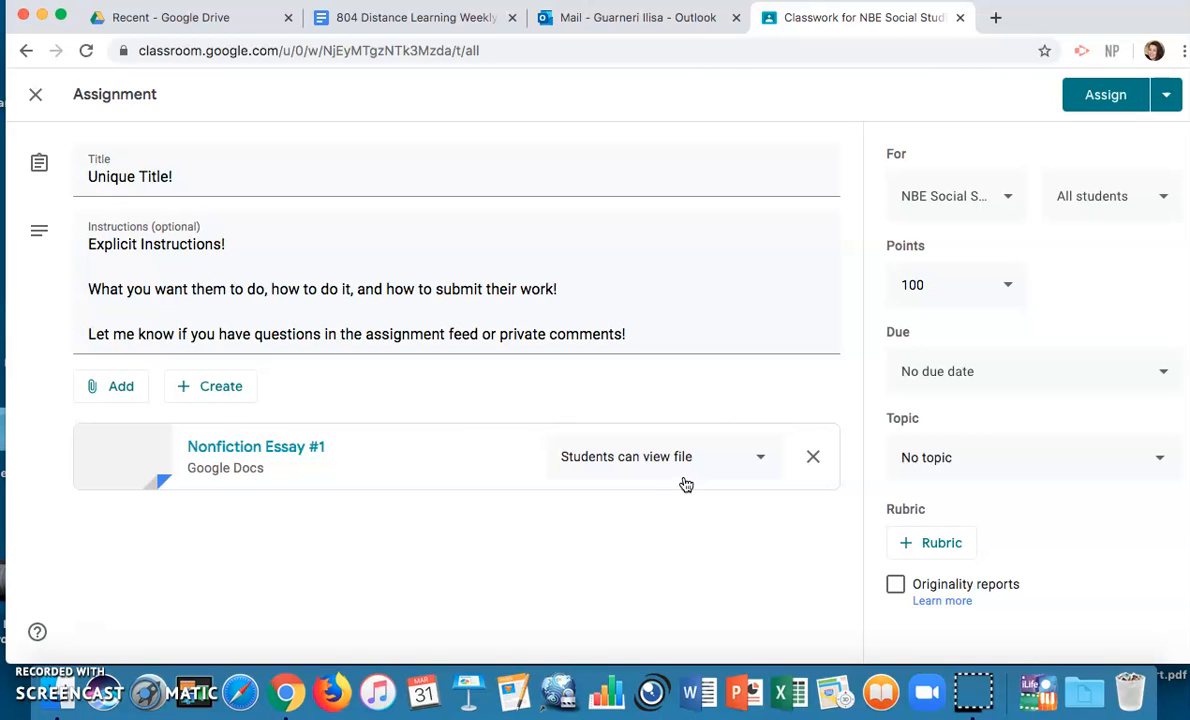
# Step: Set the attached essay document's student access to "Make a copy for each student"
pyautogui.click(650, 462)
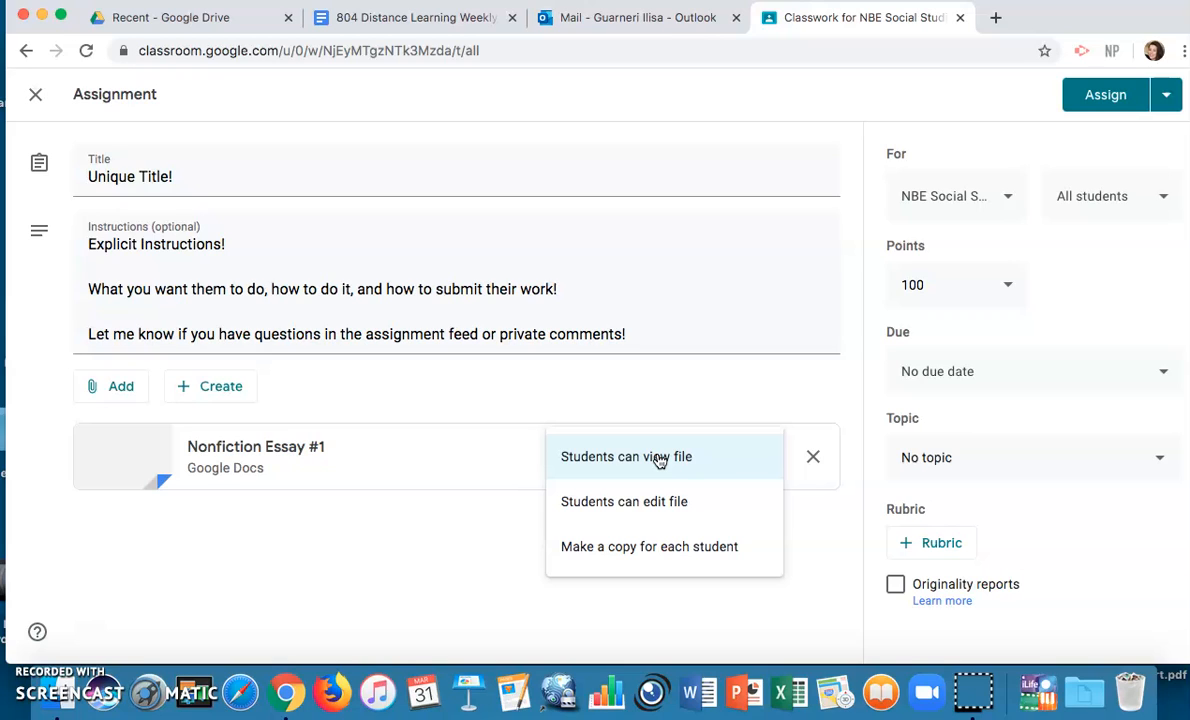
pyautogui.click(664, 512)
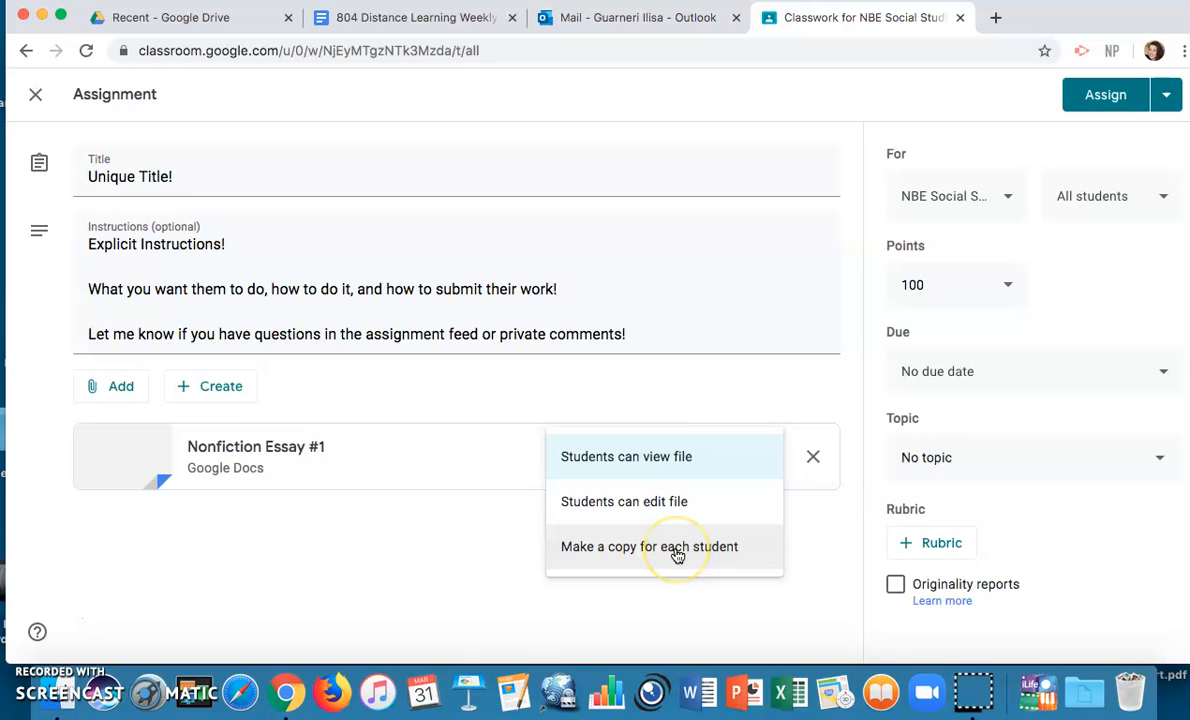
pyautogui.click(675, 549)
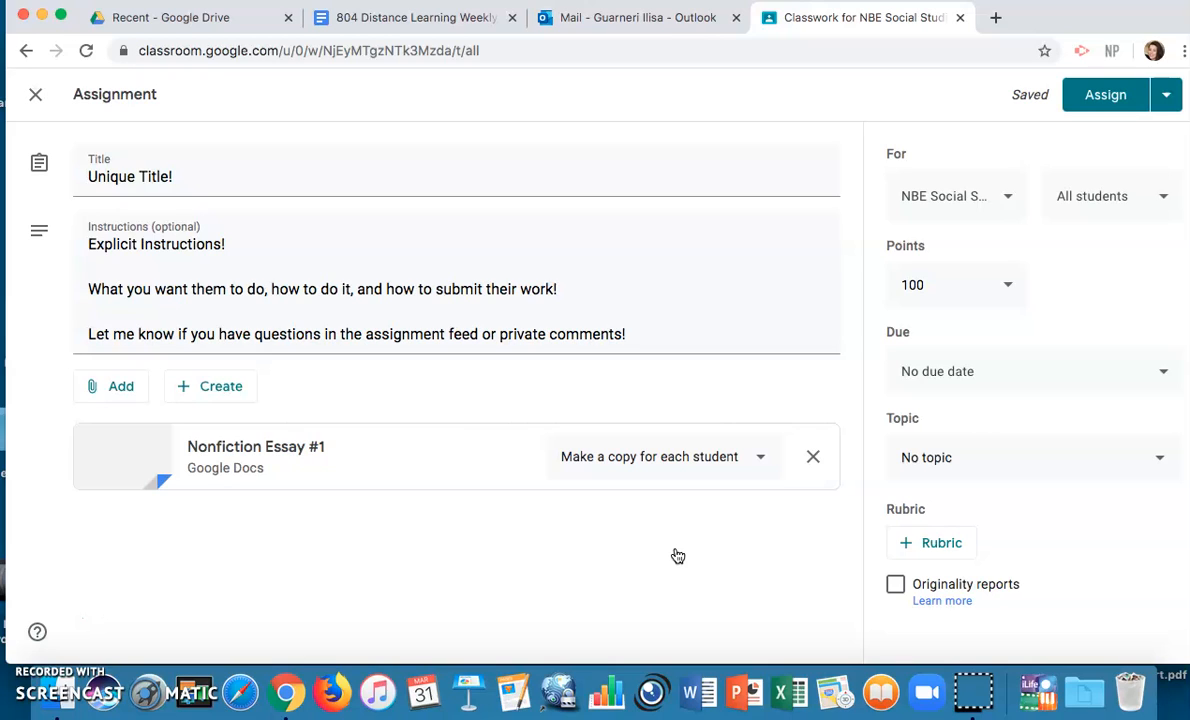
# Step: Open the attached essay document and rename it as "YOUR NAME - Nonfiction Essay #1"
pyautogui.click(161, 461)
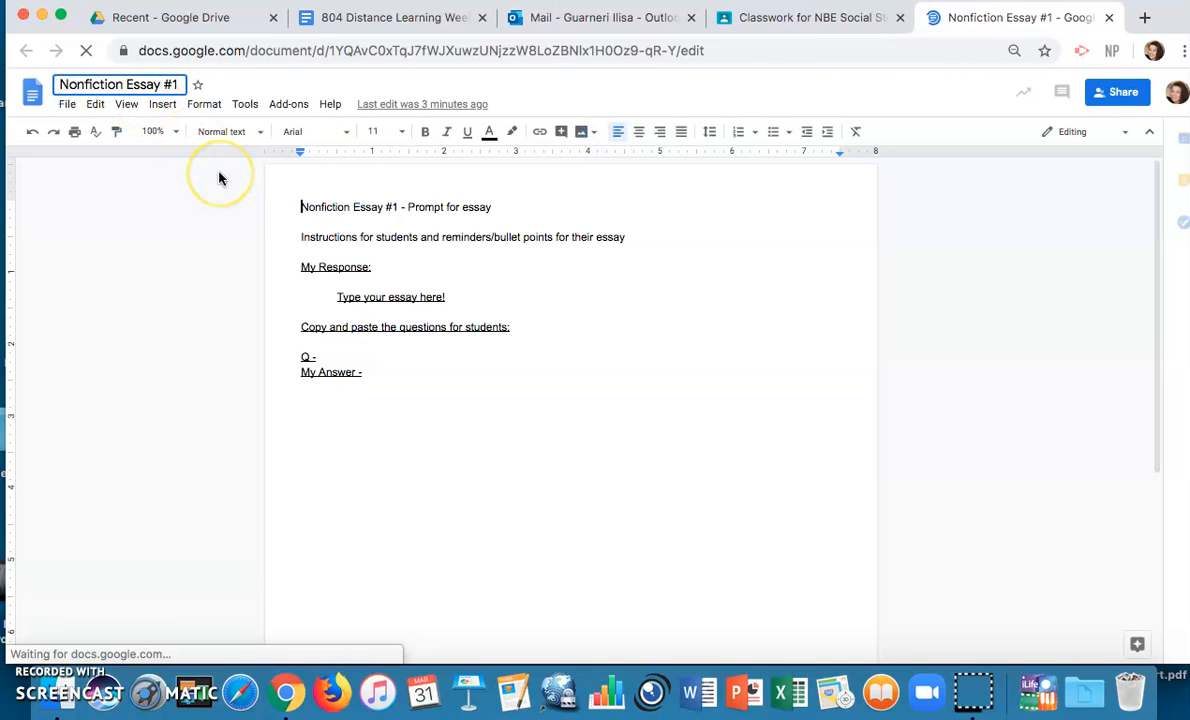
pyautogui.write('YOUR NAME _')
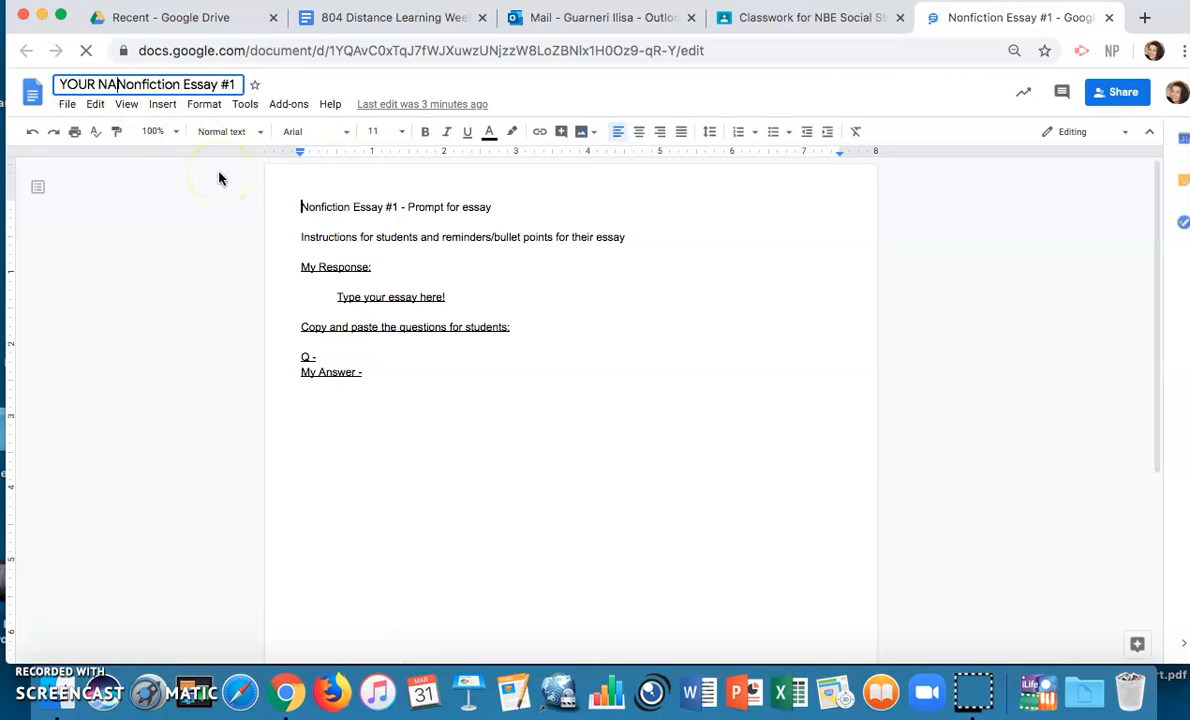
pyautogui.press('BackSpace')
pyautogui.write('-')
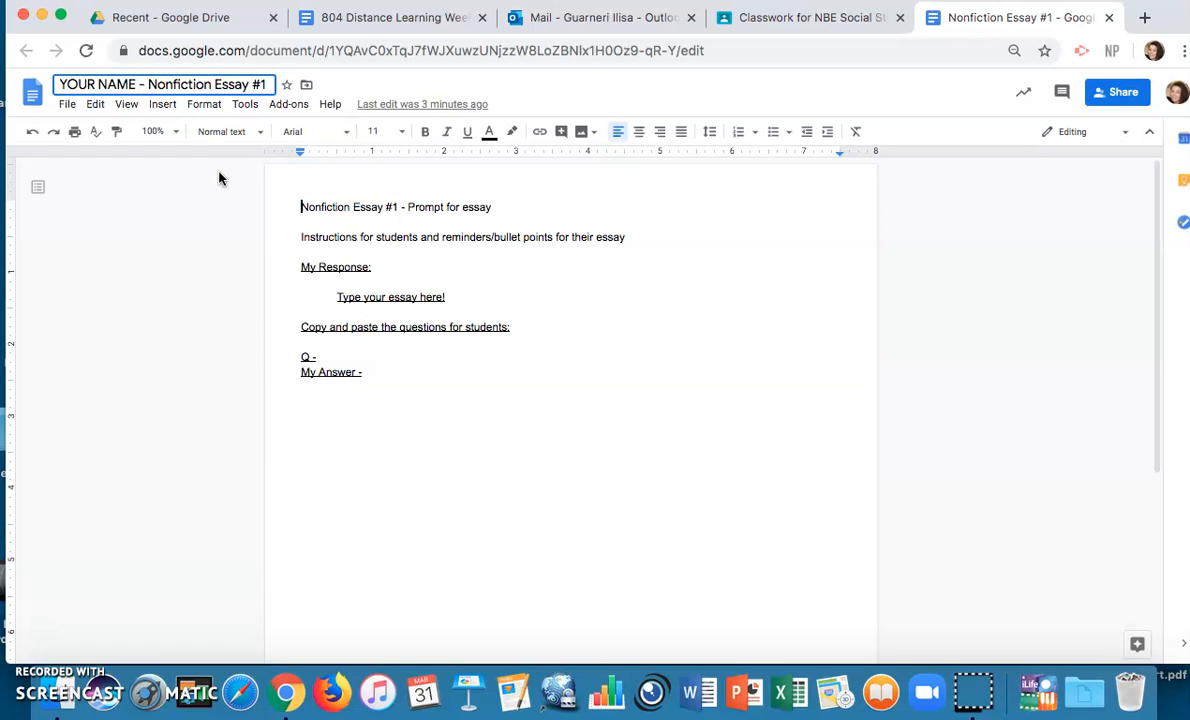
pyautogui.click(360, 458)
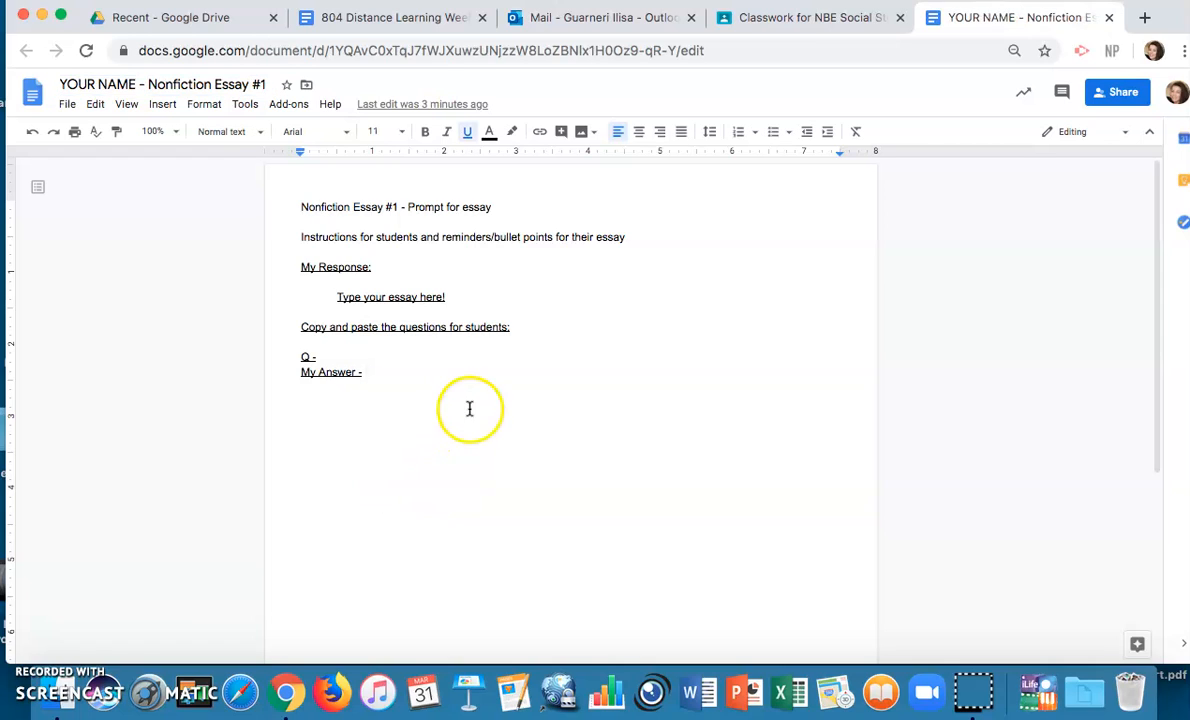
# Step: Replace the placeholder "Type your essay here!" with "My essay here!", leaving a blank line beneath the "My Response:" heading
pyautogui.click(401, 294)
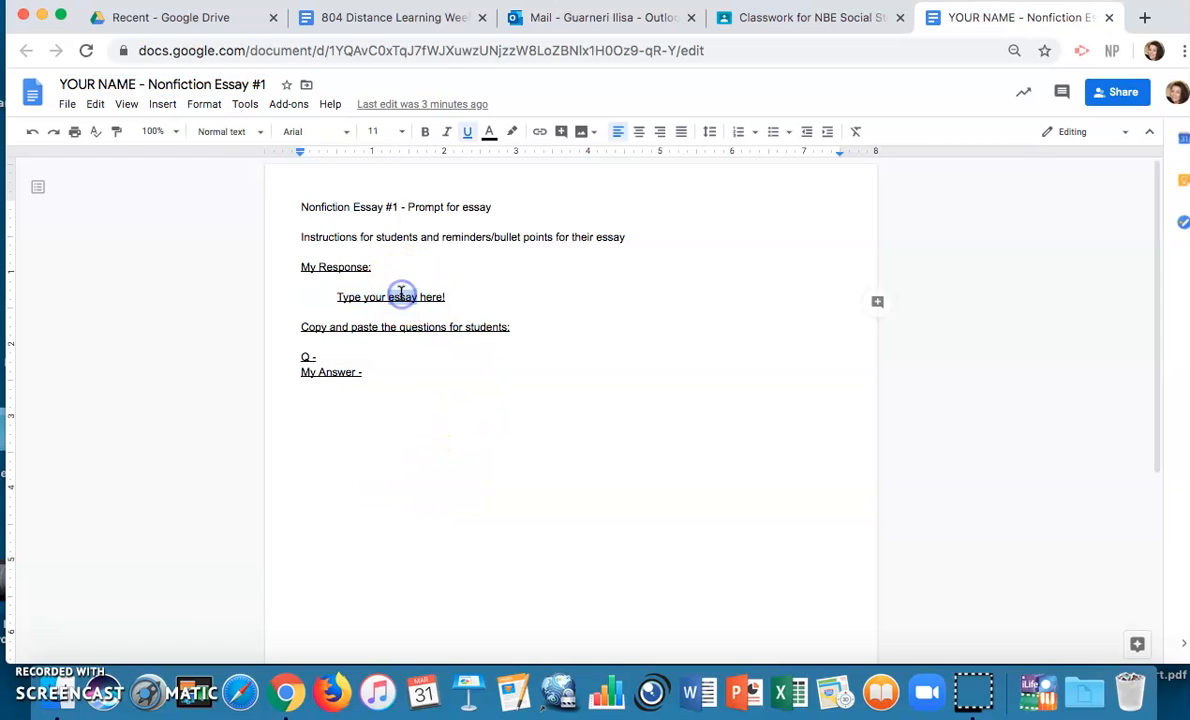
pyautogui.click(458, 297)
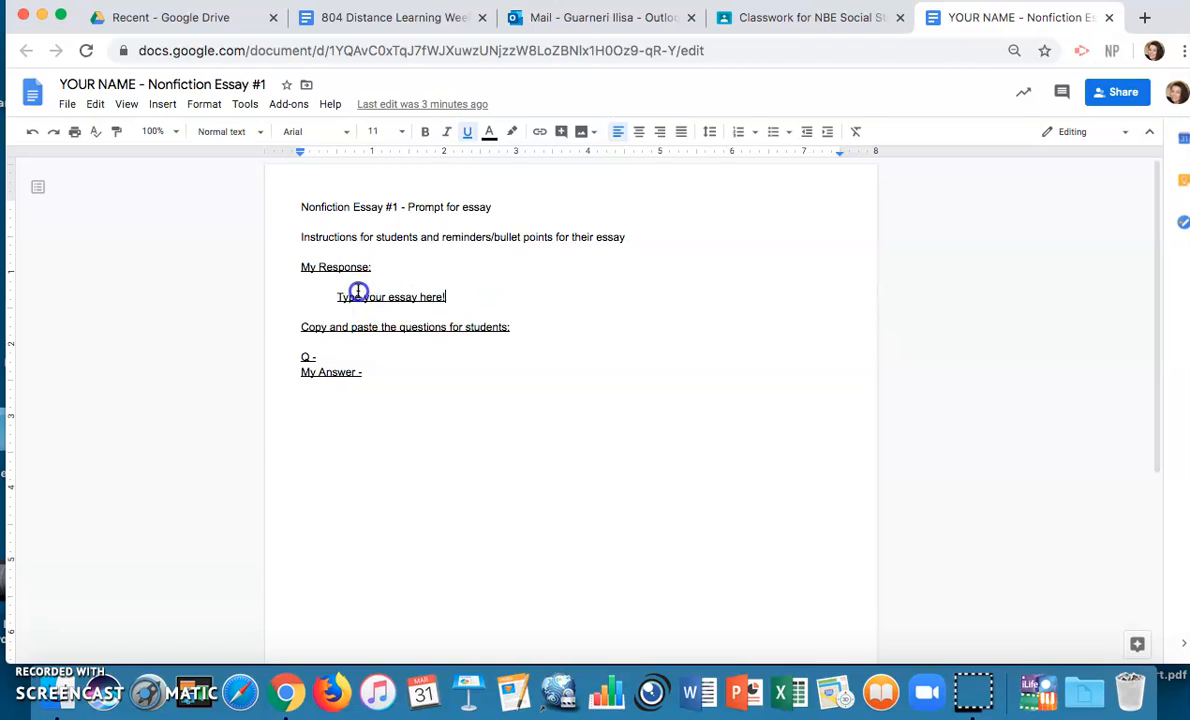
pyautogui.keyDown('shift'); pyautogui.click(327, 284); pyautogui.keyUp('shift')
pyautogui.write('My essay here!')
pyautogui.click(372, 267)
pyautogui.press('Return')
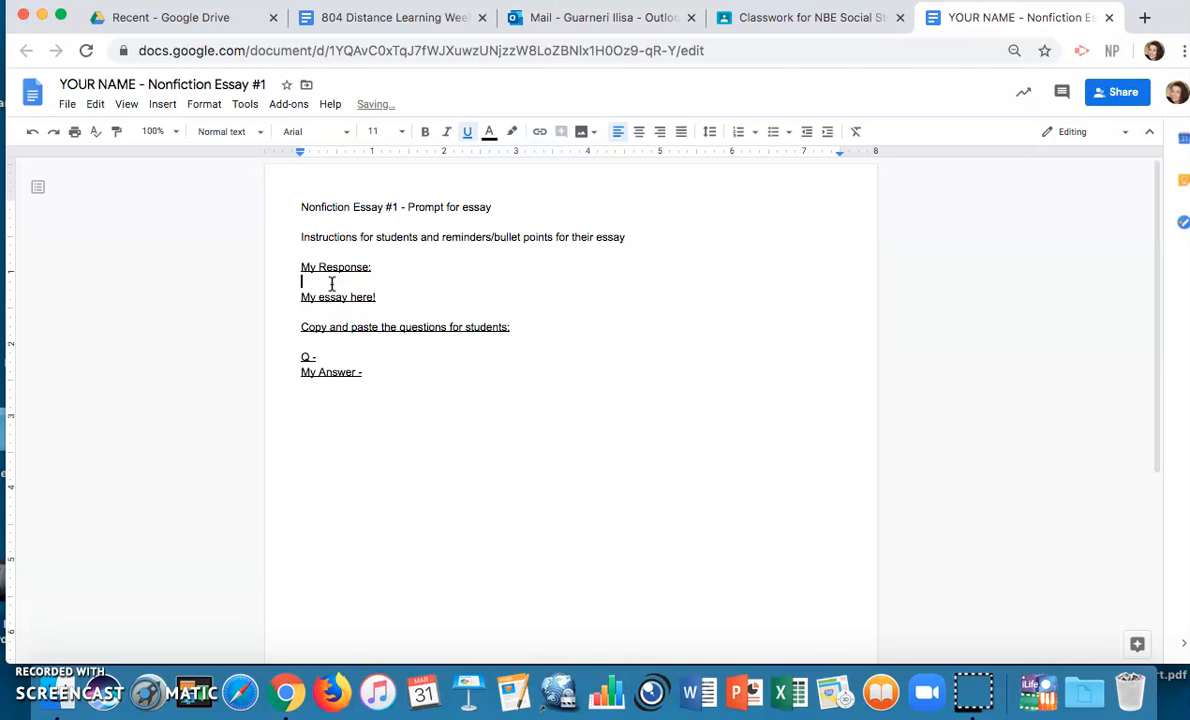
# Step: Remove the "YOUR NAME - " prefix from the document name so it reads "Nonfiction Essay #1"
pyautogui.click(150, 83)
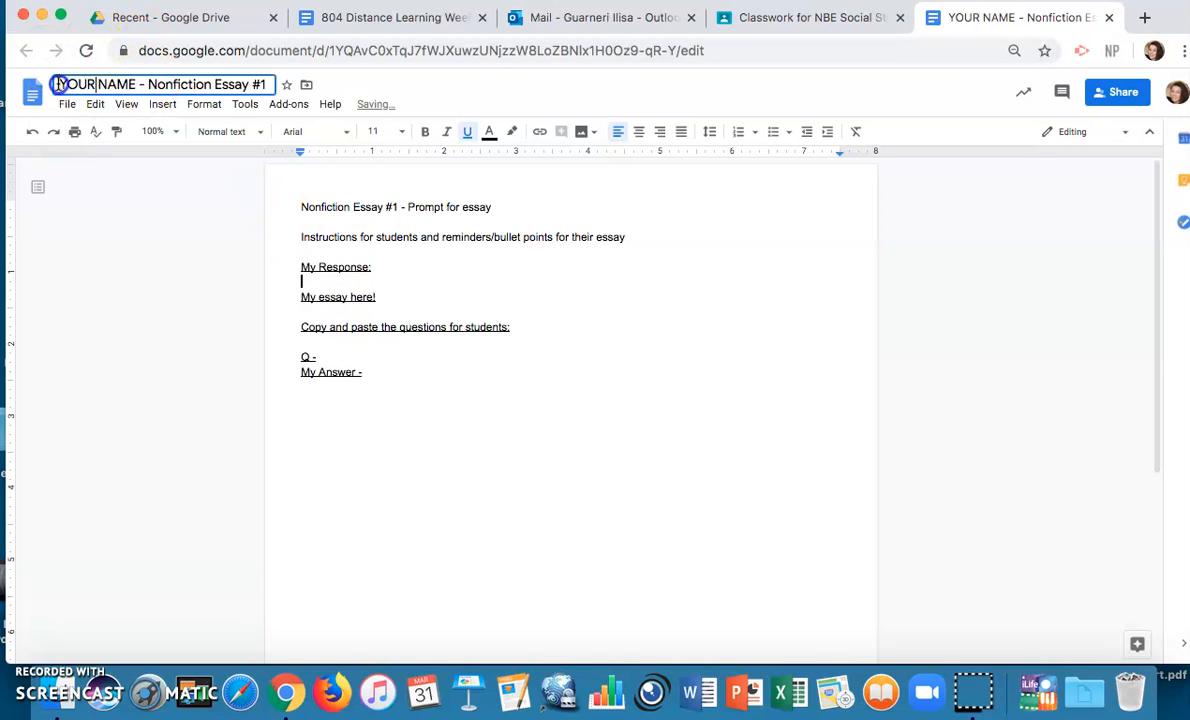
pyautogui.moveTo(147, 84); pyautogui.dragTo(58, 76)
pyautogui.press('BackSpace')
pyautogui.press('Return')
# Step: Return to the Classroom assignment, append "(sample!)" to its title, and assign it to the students
pyautogui.click(810, 18)
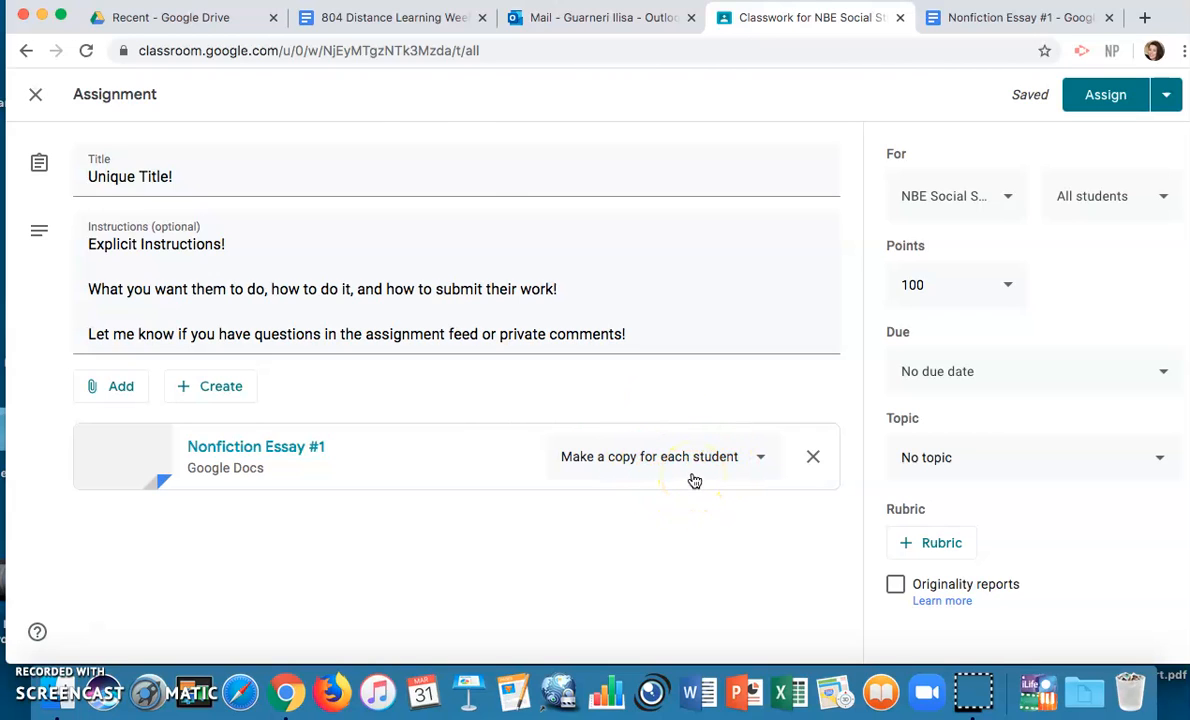
pyautogui.click(361, 175)
pyautogui.write('(sample!)')
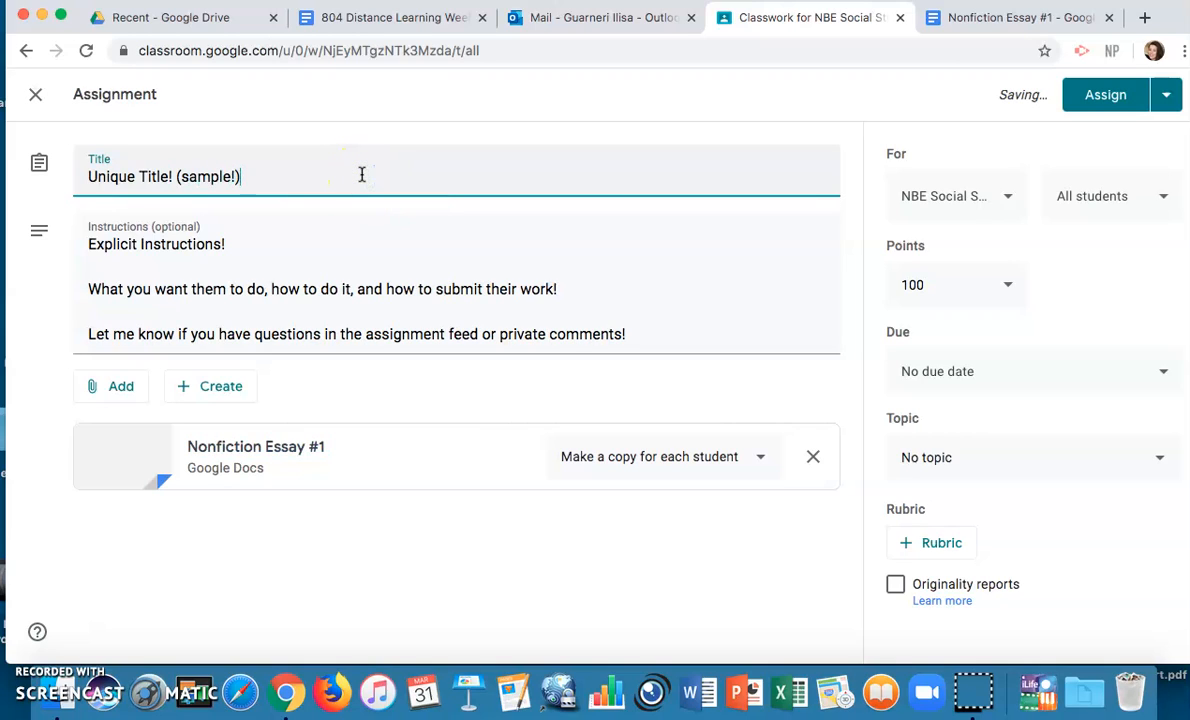
pyautogui.click(1112, 95)
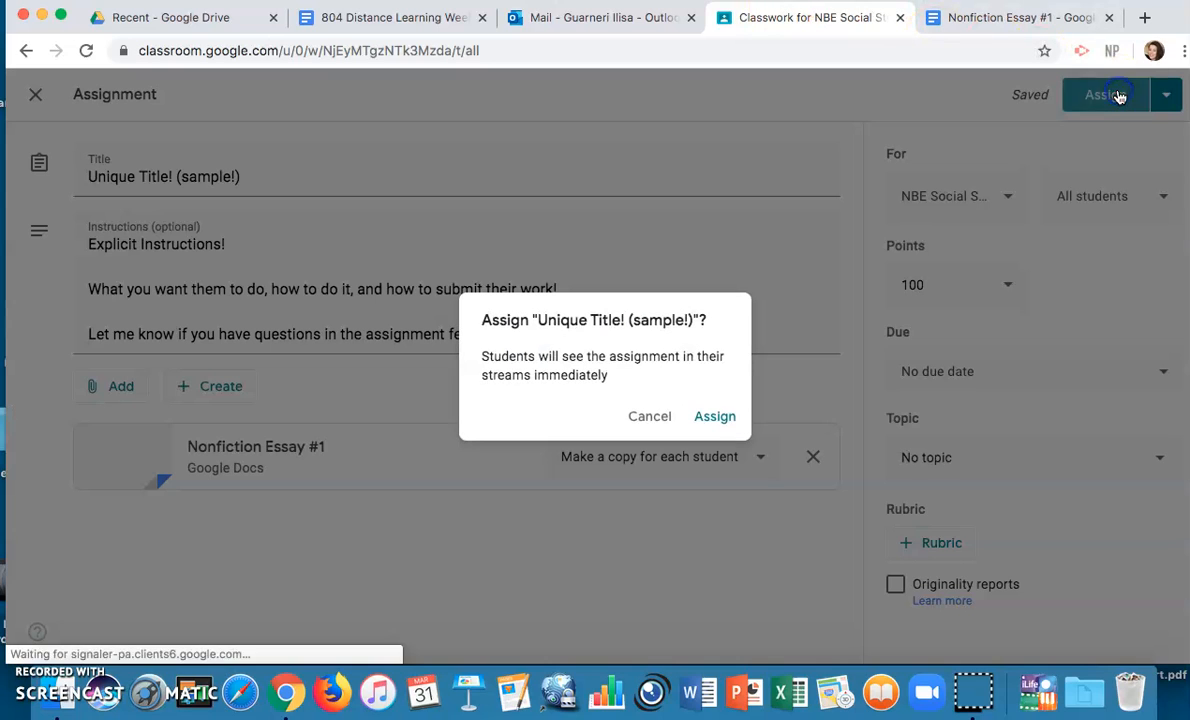
pyautogui.click(721, 416)
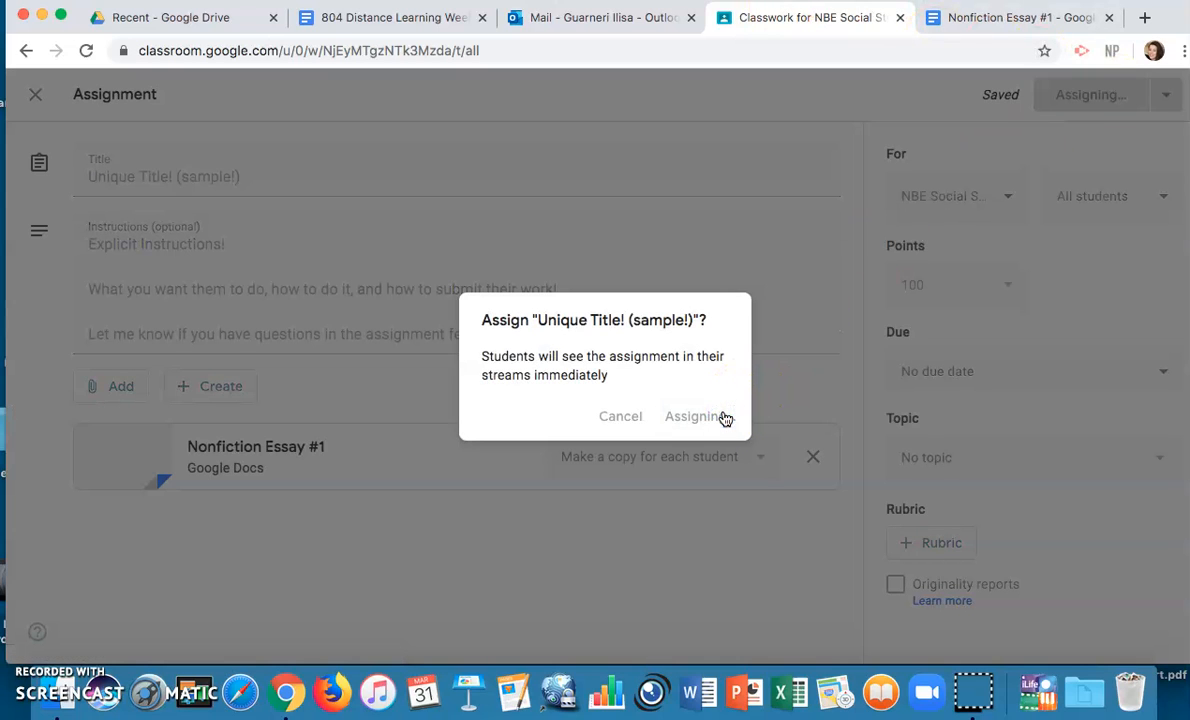